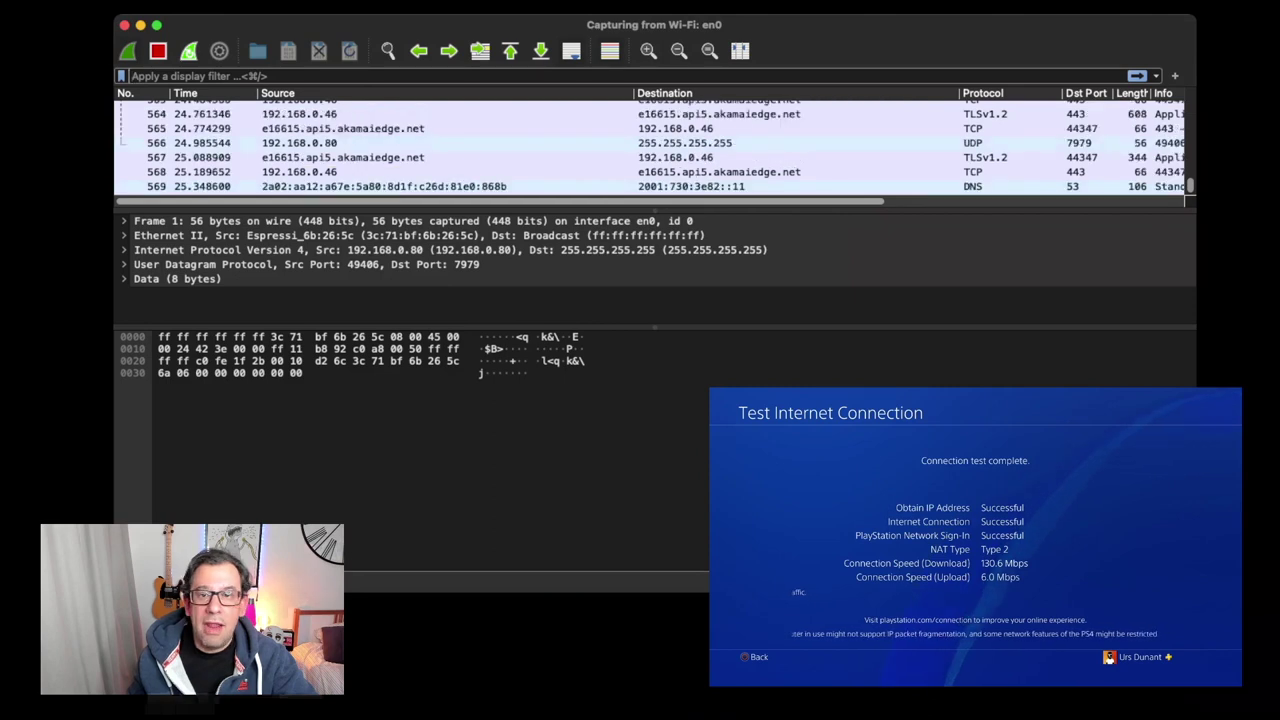
# Stop the Wi-Fi capture and examine the last packets exchanged between 192.168.0.46 and e16615.api5.akamaiedge.net.
pyautogui.press('super+e')
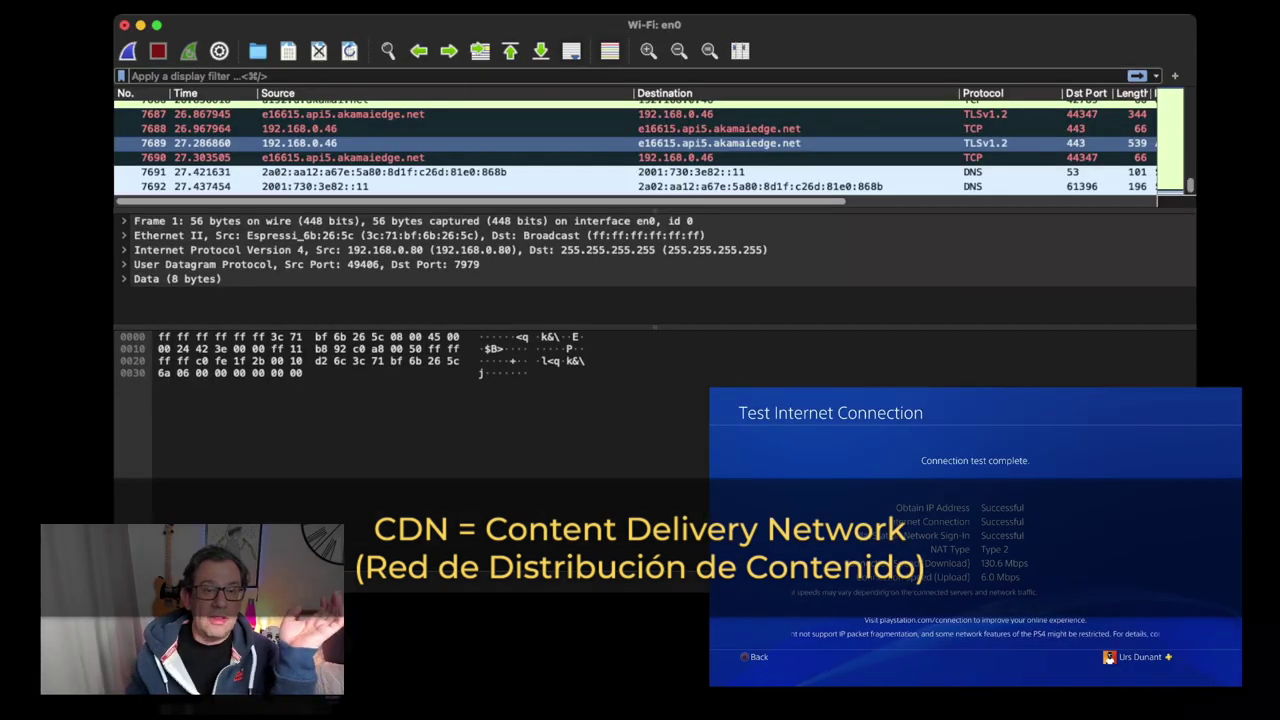
pyautogui.click(400, 172)
pyautogui.click(400, 128)
pyautogui.click(400, 143)
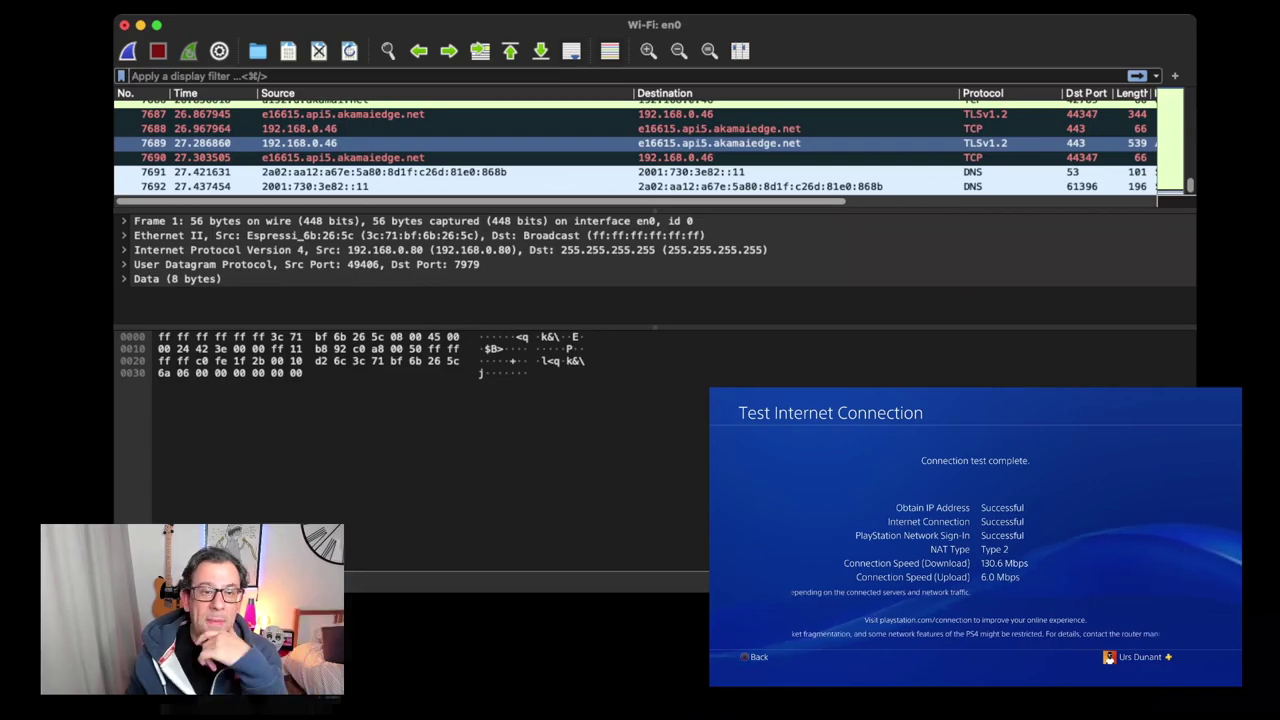
pyautogui.press('Down')
pyautogui.press('Down')
pyautogui.press('Down')
pyautogui.press('Up')
pyautogui.press('Up')
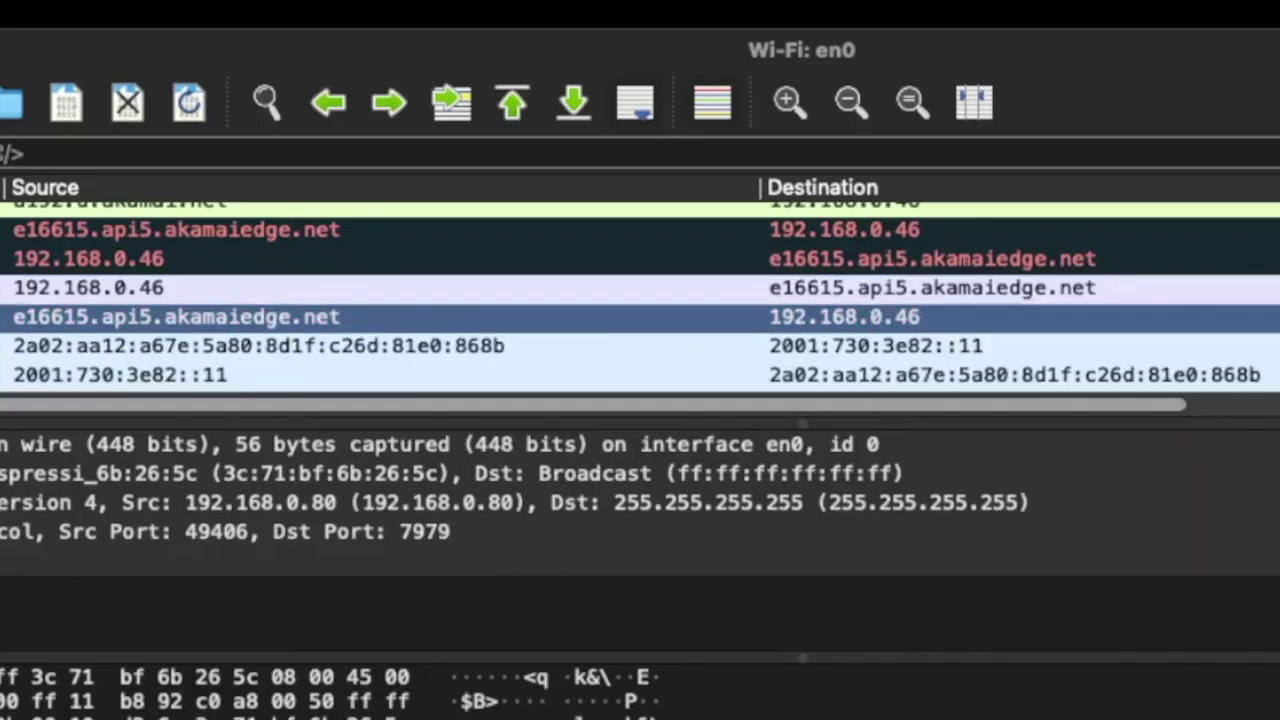
pyautogui.press('Down')
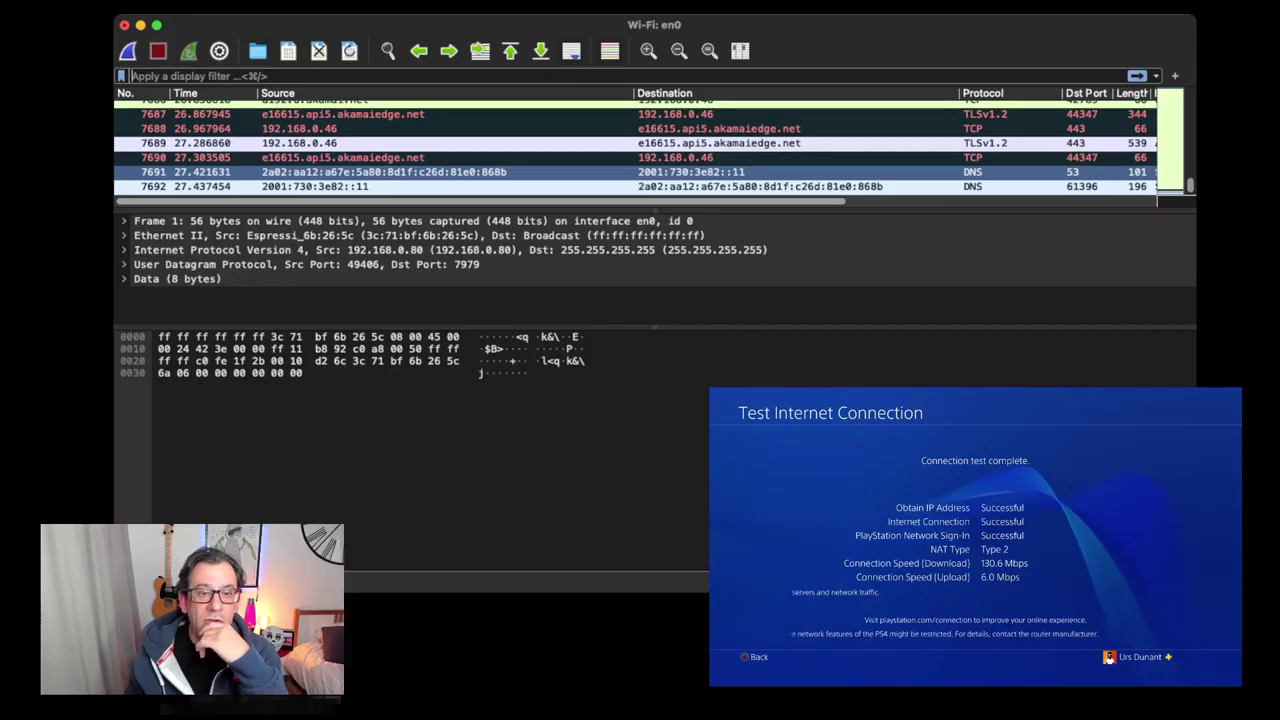
pyautogui.press('Up')
pyautogui.press('Up')
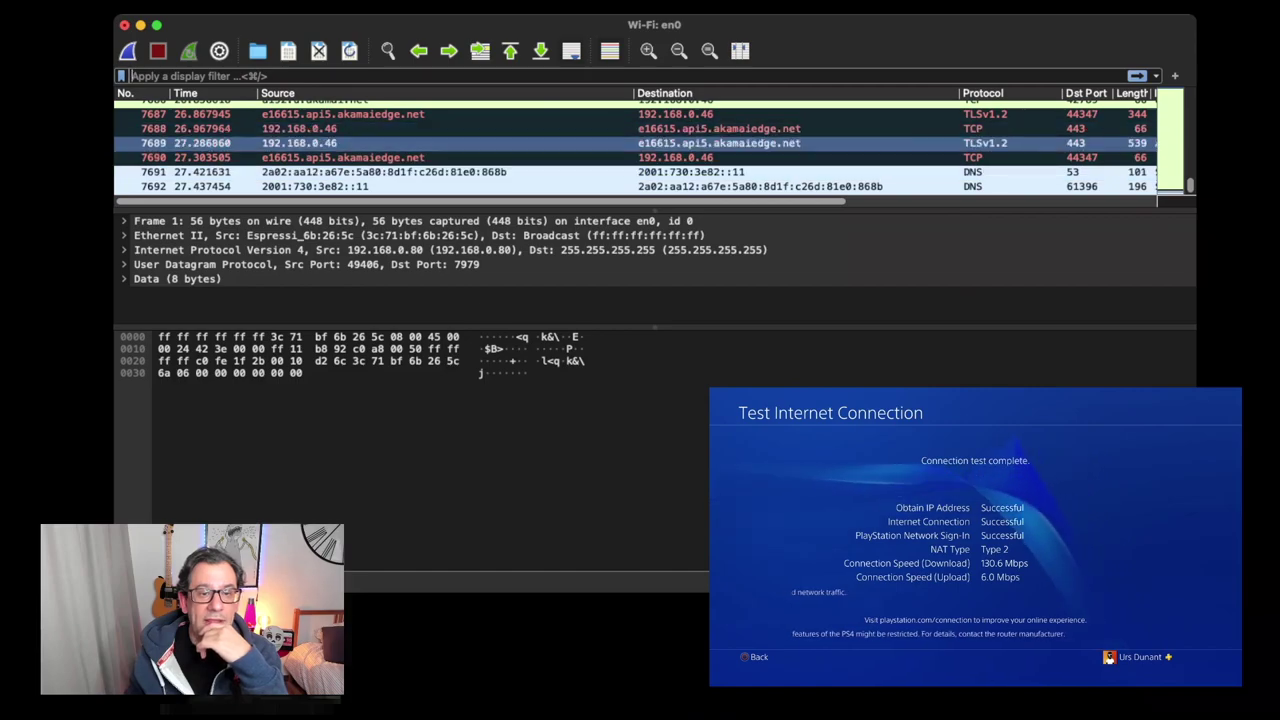
pyautogui.press('Down')
pyautogui.press('Up')
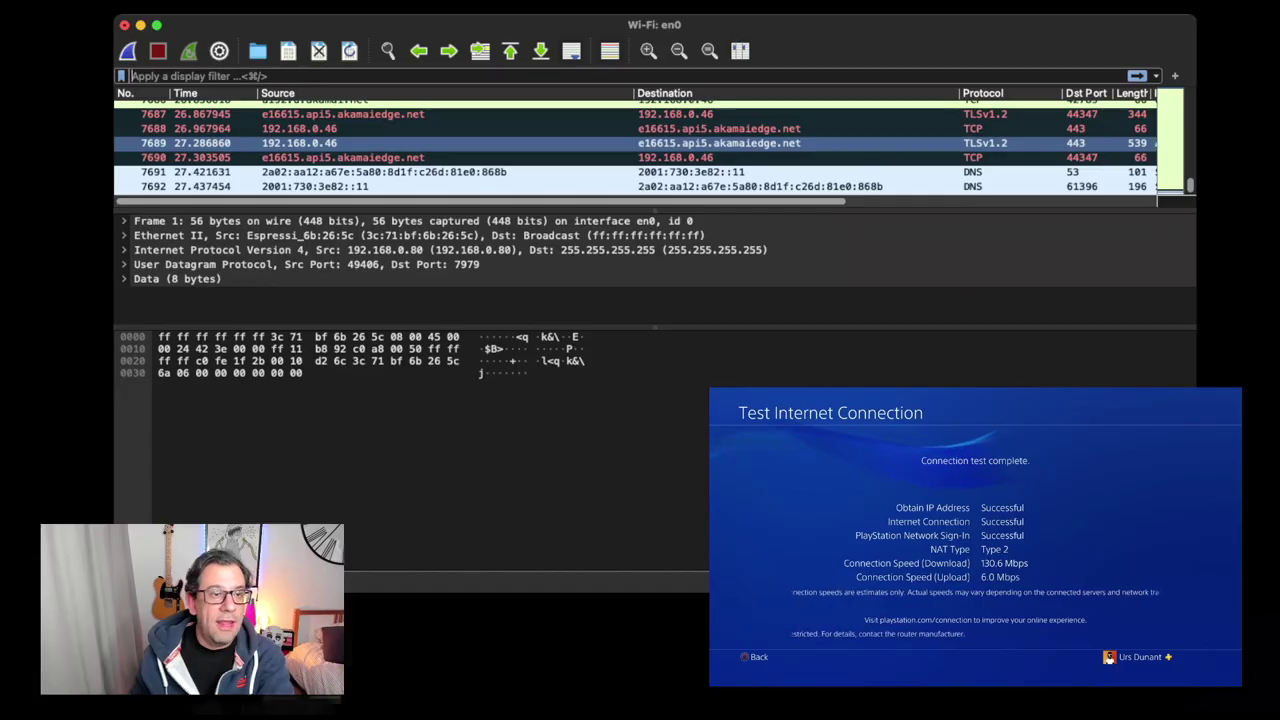
# Start a new packet capture on Wi-Fi: en0 and launch Gran Turismo 7 on the console.
pyautogui.press('super+Tab')
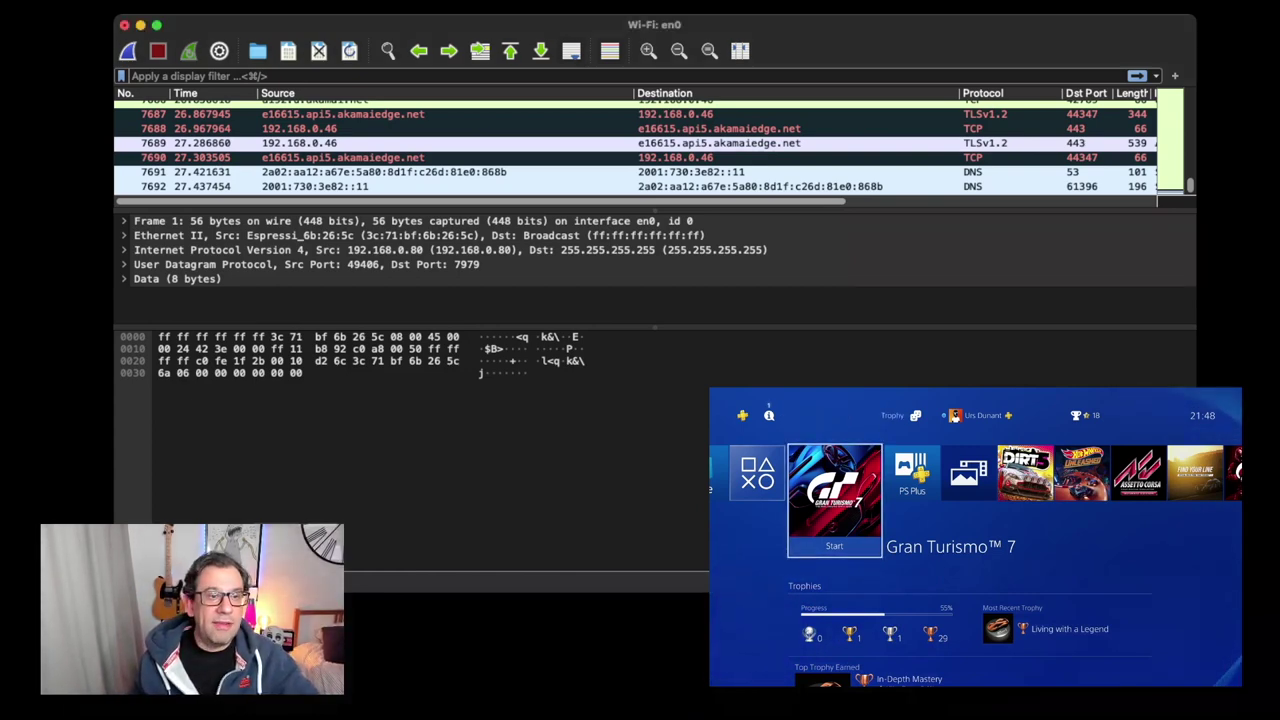
pyautogui.click(450, 250)
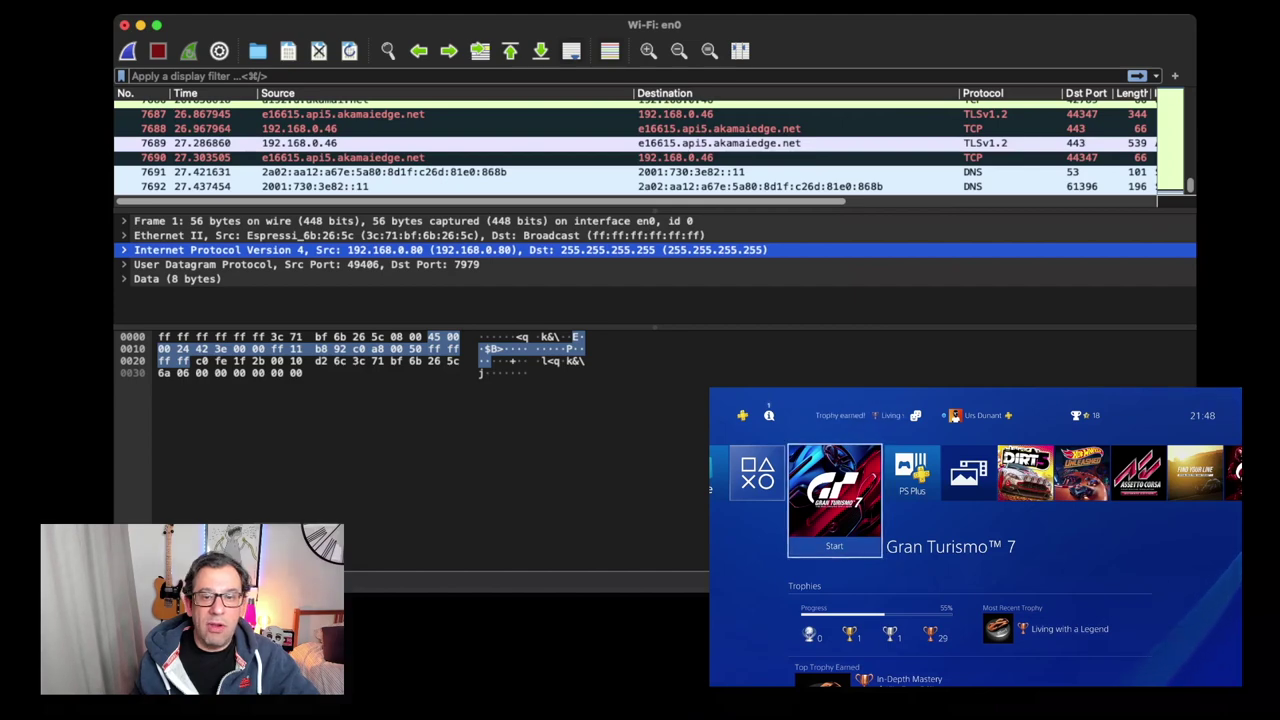
pyautogui.press('super+e')
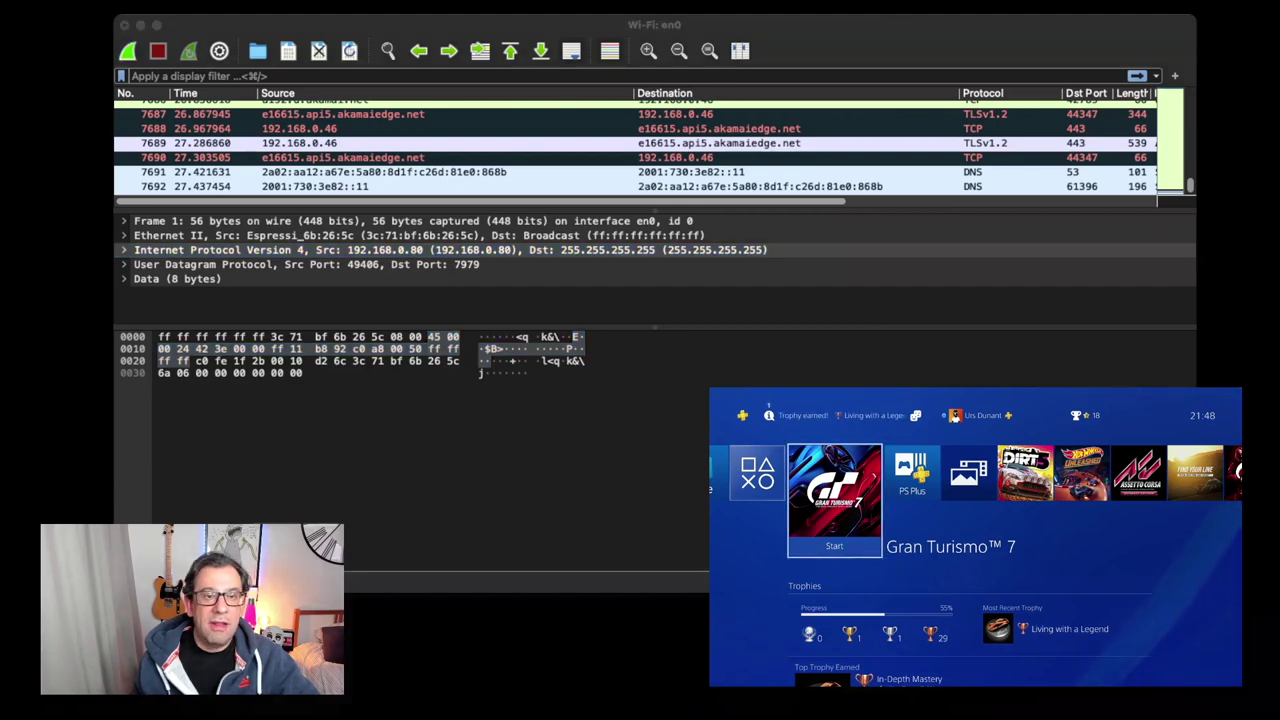
pyautogui.press('super+e')
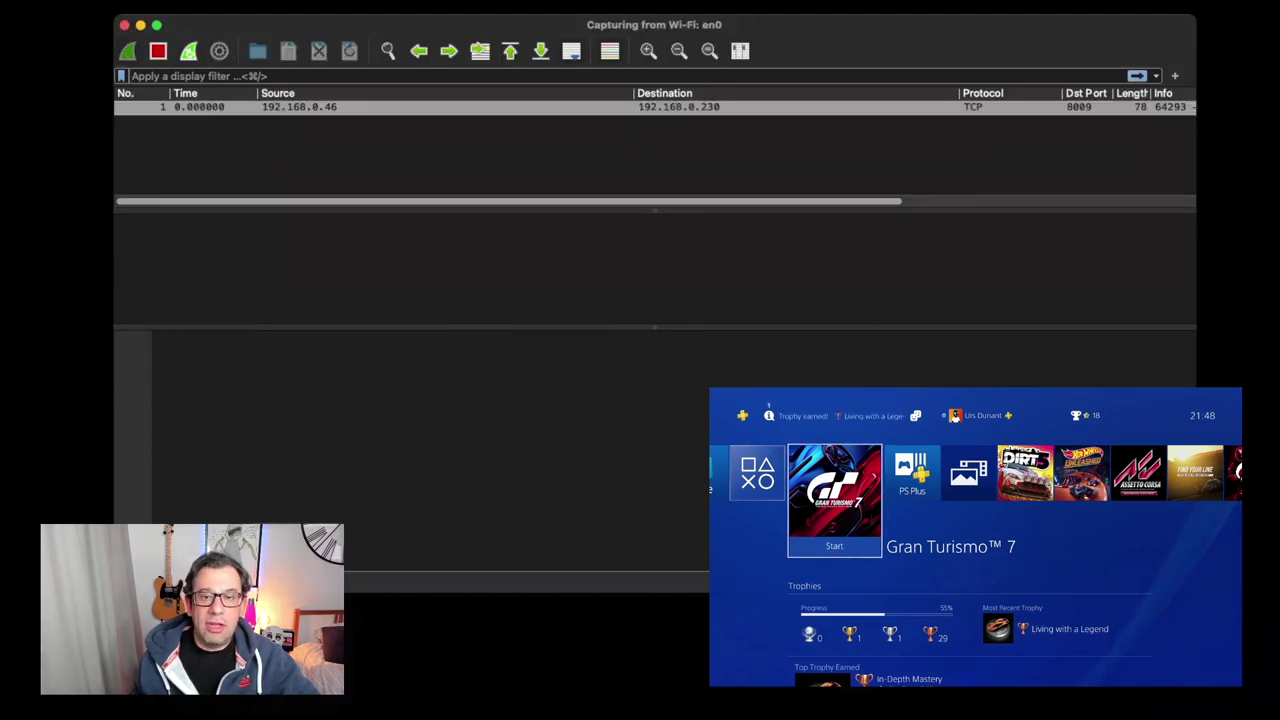
pyautogui.press('super+Tab')
pyautogui.press('Return')
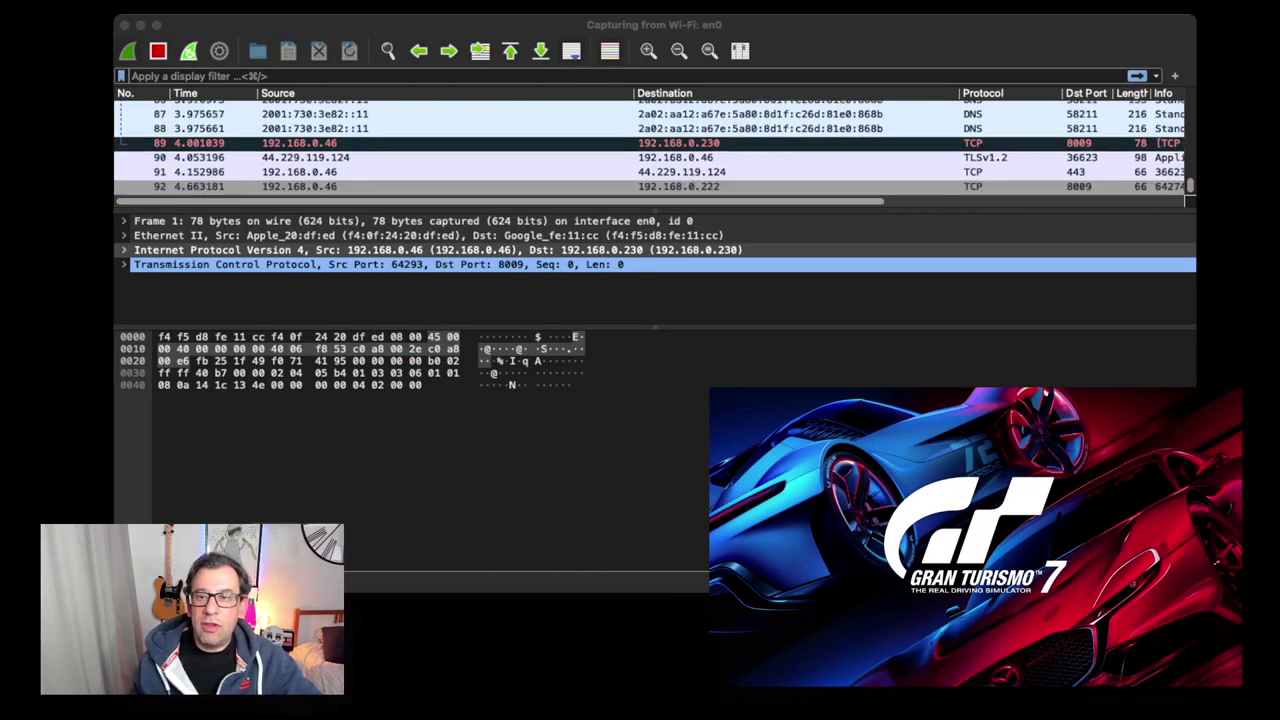
# Return to Wireshark, enlarge the packet list pane, and stop the capture with asset.gt7.game.gran-turismo.com packet 1967 selected.
pyautogui.press('super+Tab')
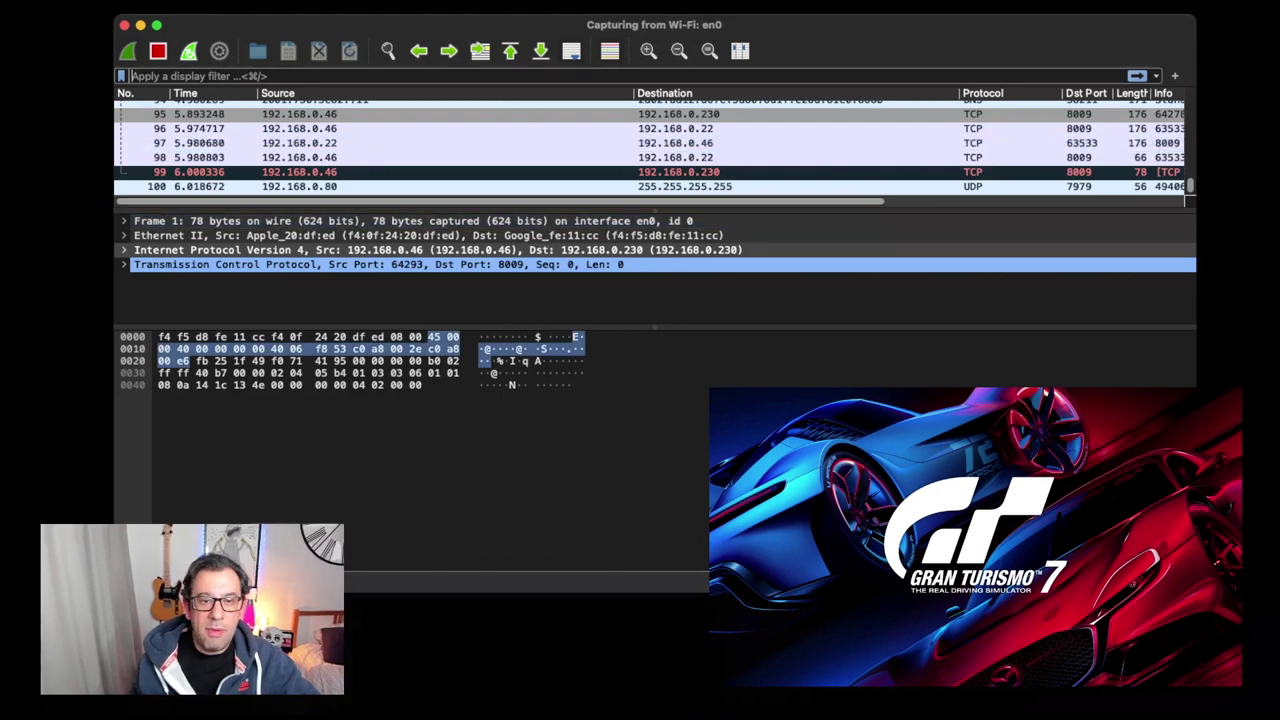
pyautogui.moveTo(655, 211); pyautogui.dragTo(655, 418)
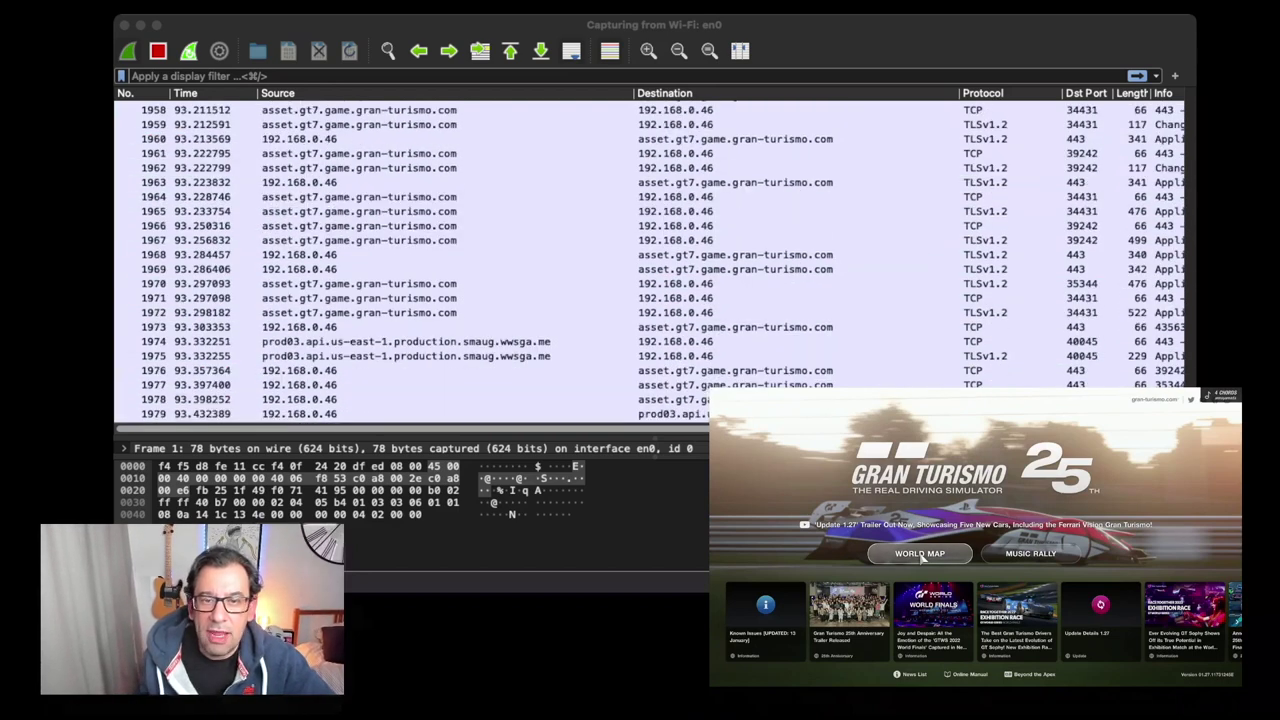
pyautogui.click(449, 197)
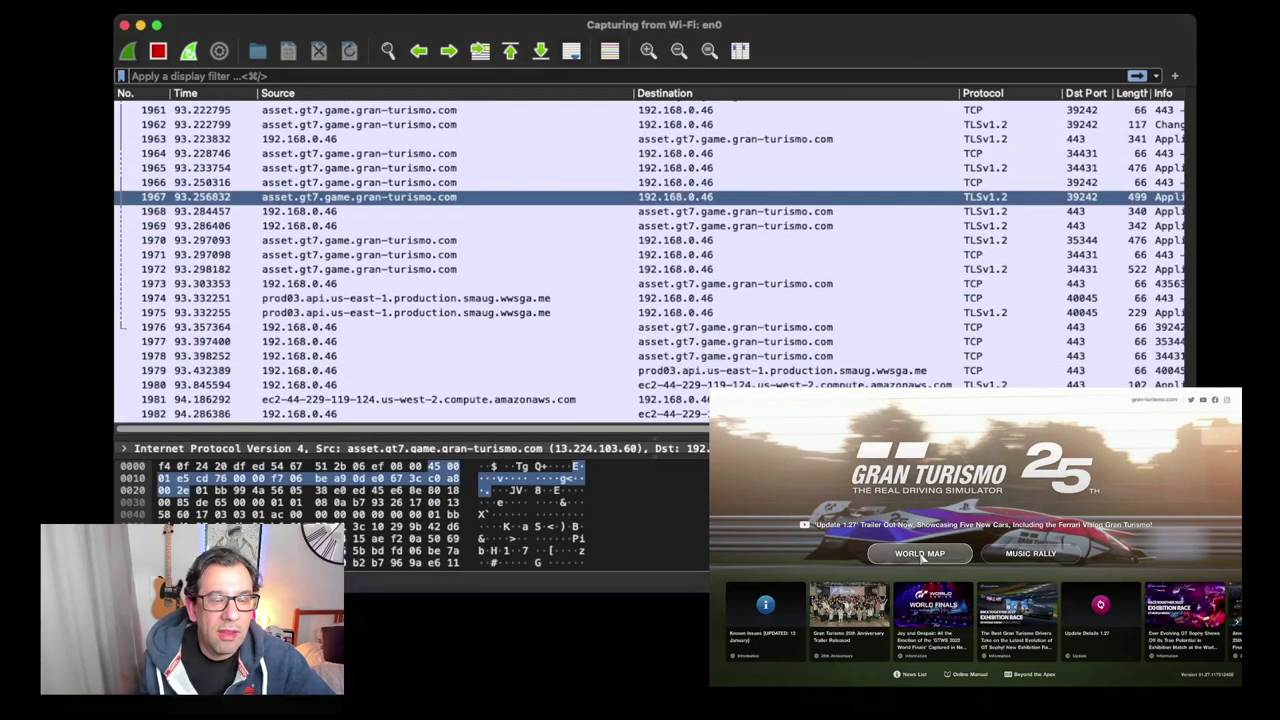
pyautogui.press('super+e')
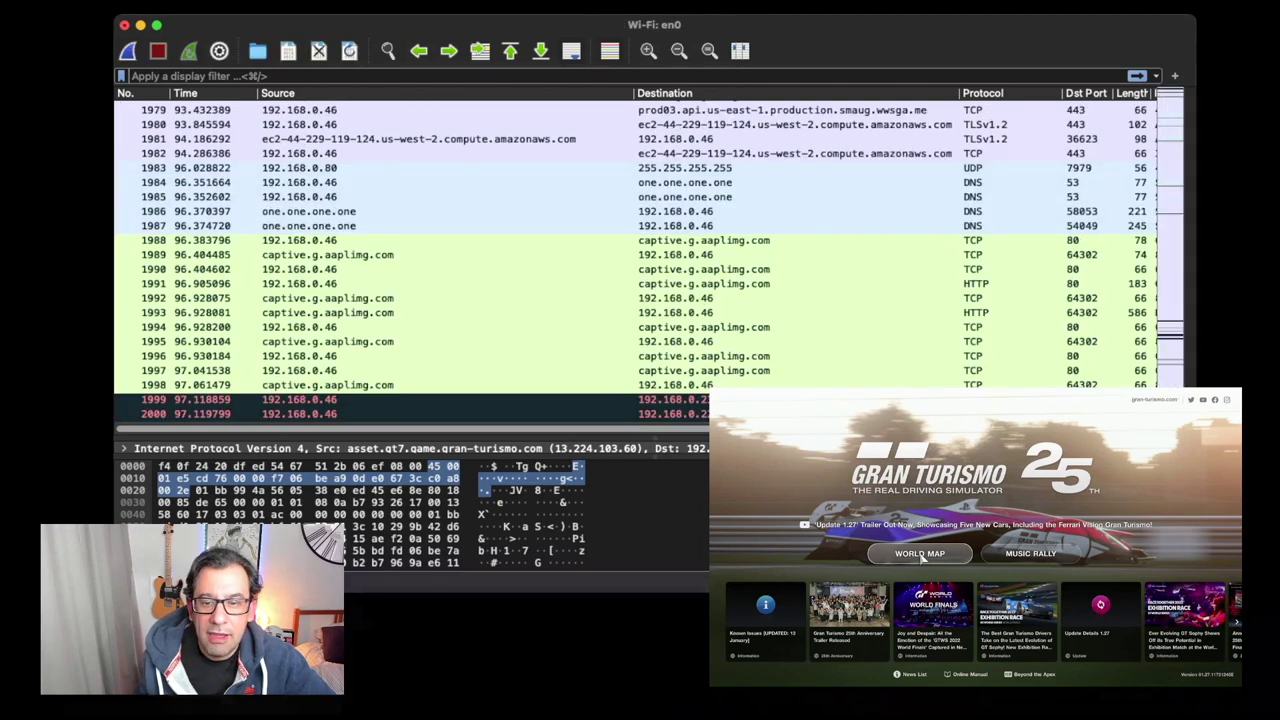
# Examine the sources and destinations of the captured packets, from the final captive.g.aaplimg.com entries back to the asset.gt7.game.gran-turismo.com traffic.
pyautogui.click(449, 255)
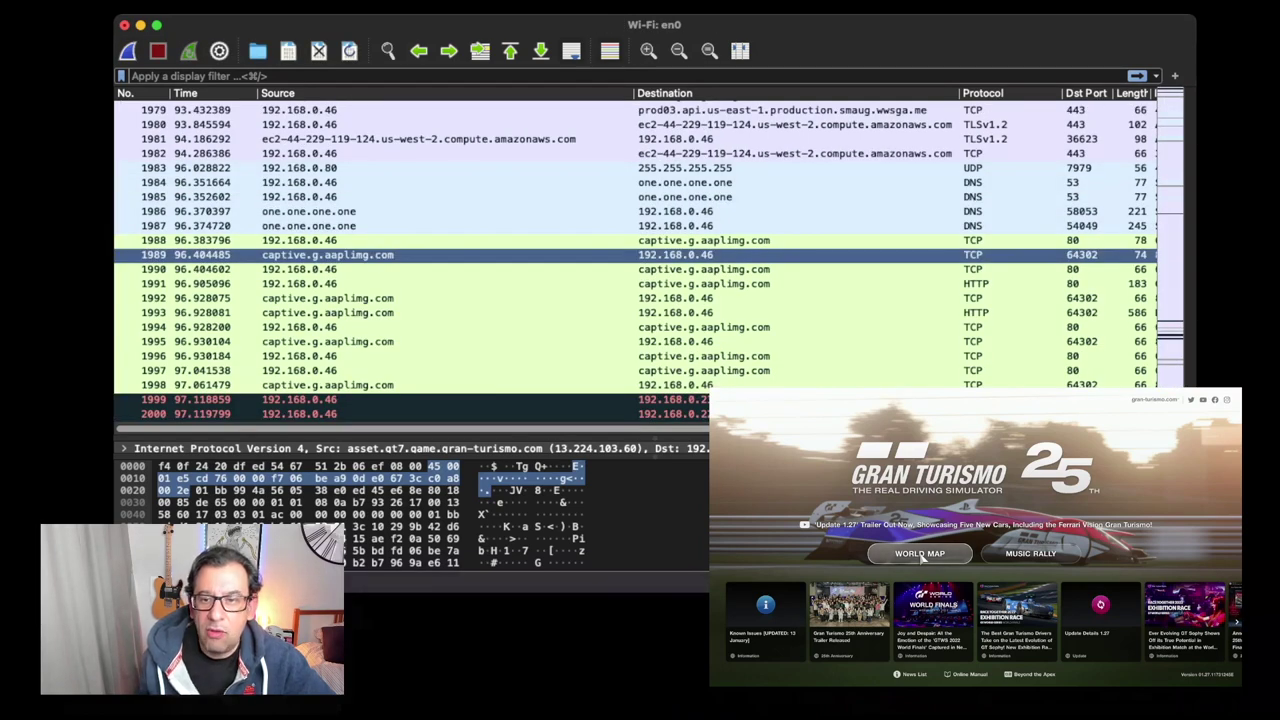
pyautogui.press('Up')
pyautogui.press('Up')
pyautogui.press('Up')
pyautogui.press('Up')
pyautogui.press('Up')
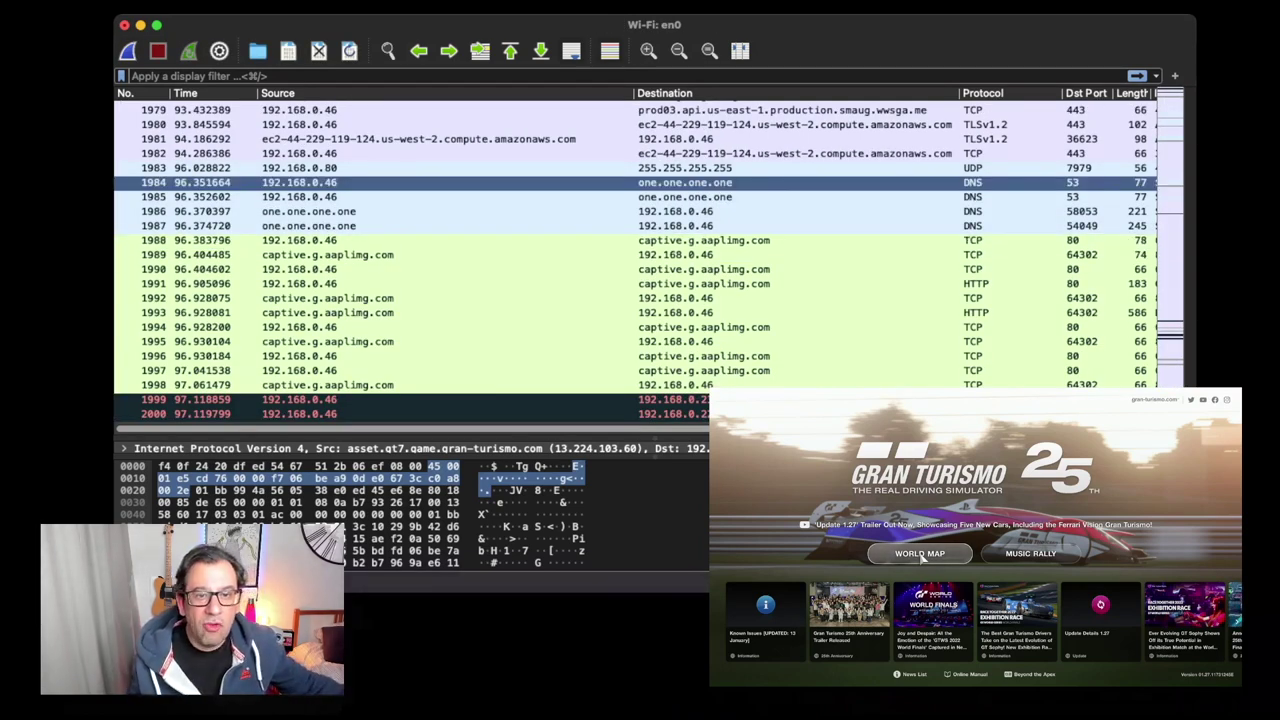
pyautogui.press('Up')
pyautogui.press('Up')
pyautogui.press('Up')
pyautogui.press('Up')
pyautogui.press('Up')
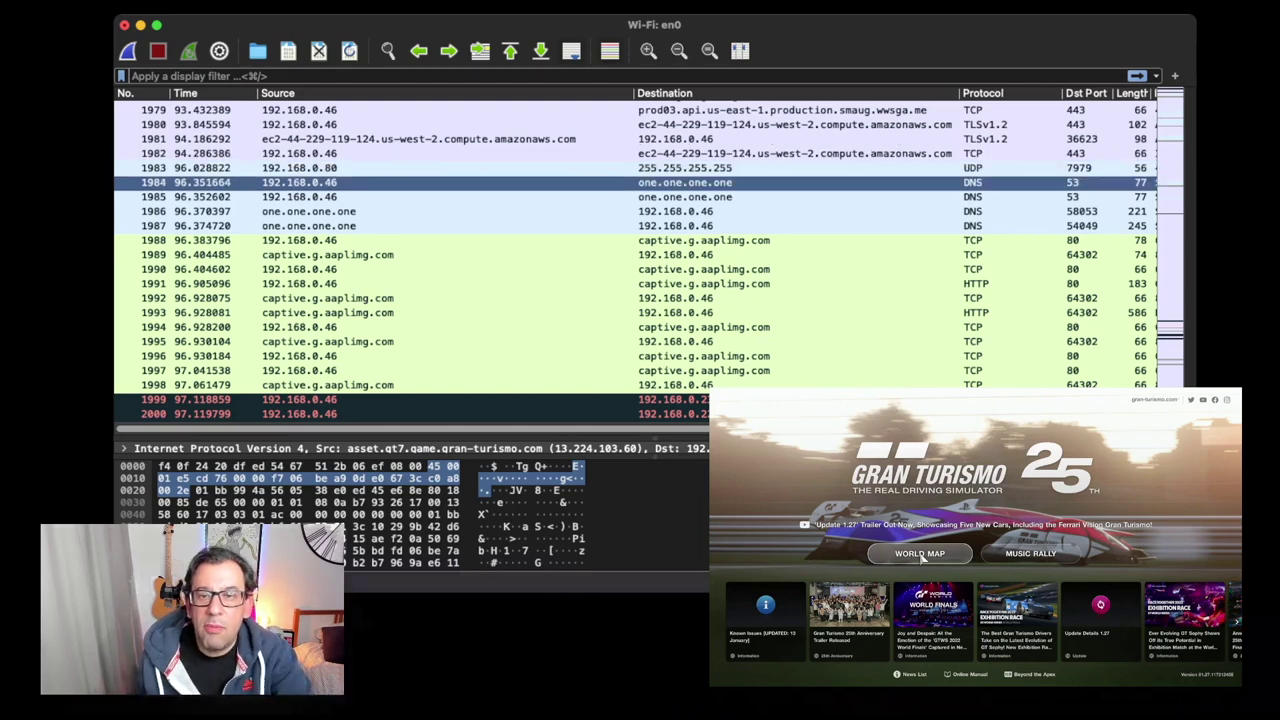
pyautogui.press('Down')
pyautogui.press('Down')
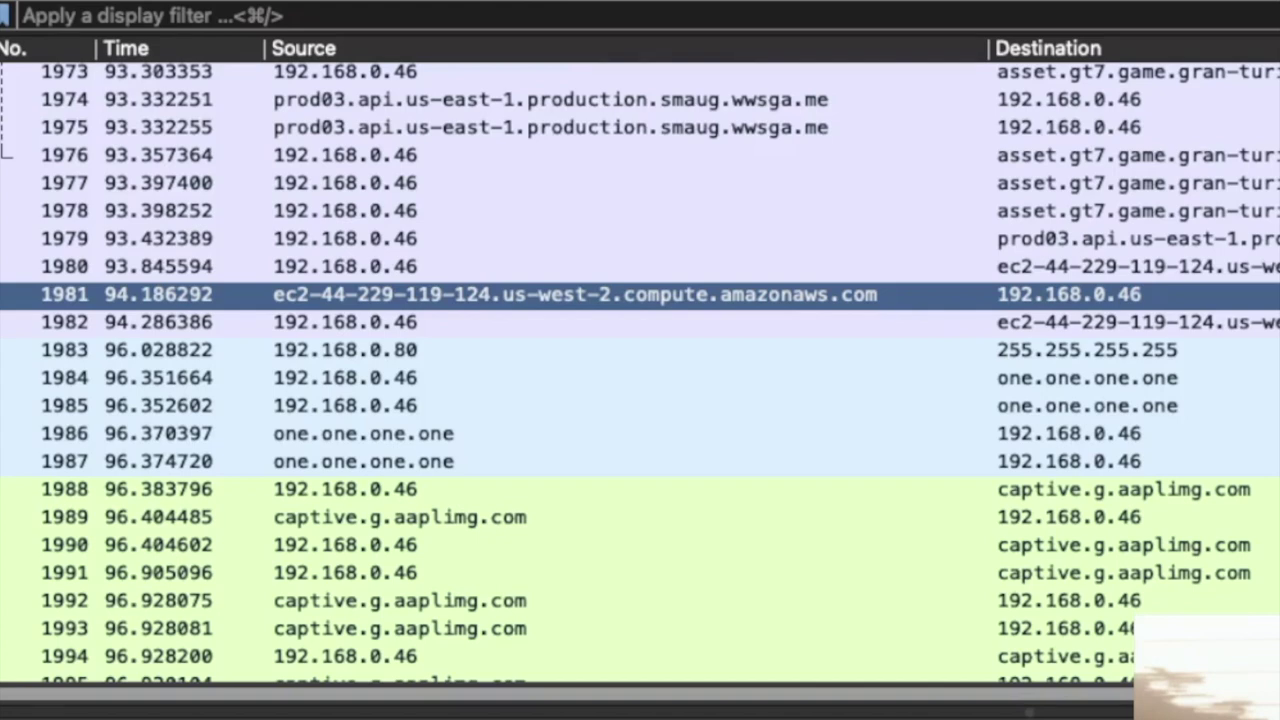
pyautogui.press('Down')
pyautogui.press('Up')
pyautogui.press('Up')
pyautogui.press('Up')
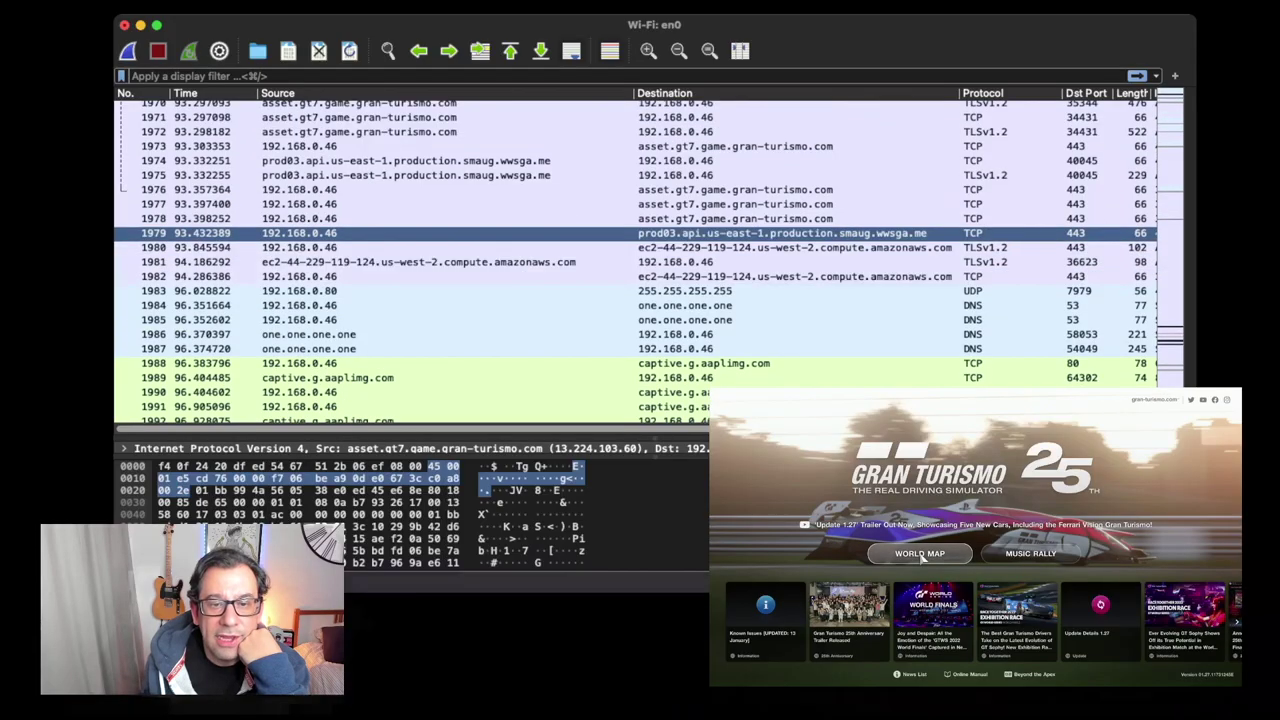
pyautogui.press('Up')
pyautogui.press('Up')
pyautogui.press('Up')
pyautogui.press('Up')
pyautogui.press('Up')
pyautogui.press('Up')
pyautogui.press('Up')
pyautogui.press('Up')
pyautogui.press('Up')
pyautogui.press('Up')
pyautogui.press('Up')
pyautogui.press('Up')
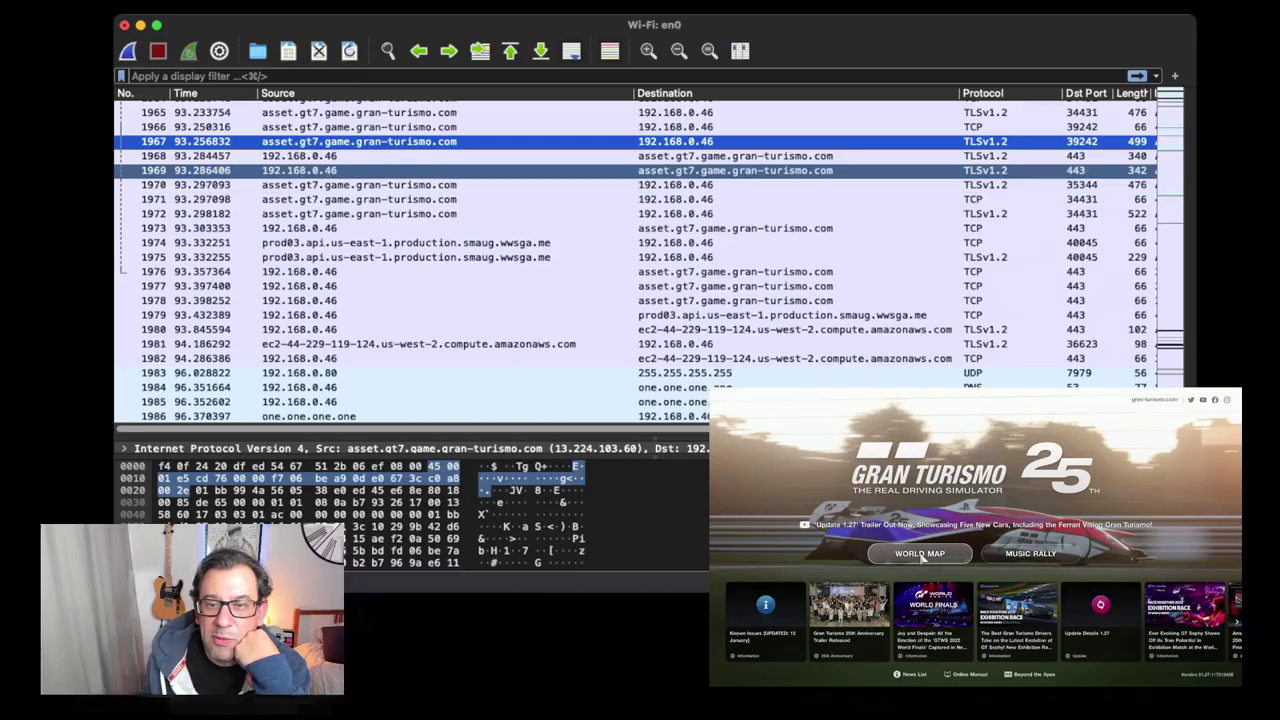
pyautogui.scroll(2, 640, 318)
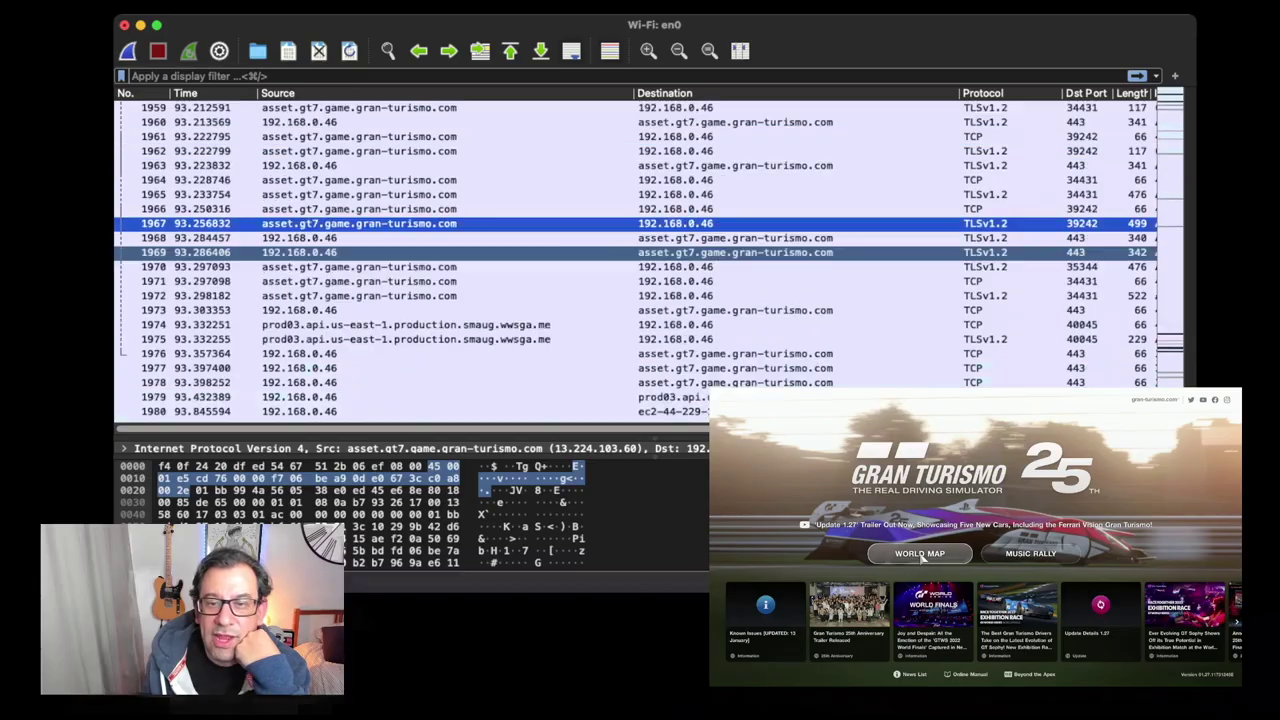
pyautogui.scroll(1, 640, 250)
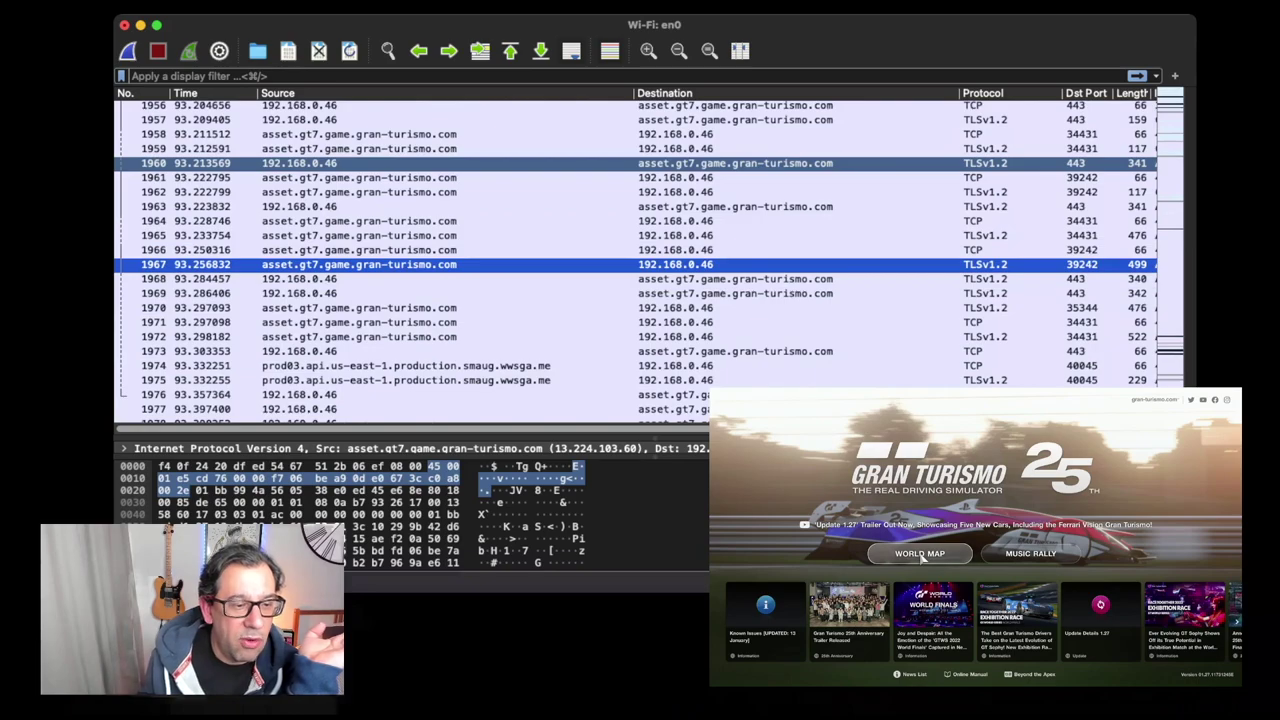
# Switch to Terminal and look up the DNS records of asset.gt7.game.gran-turismo.com with dig.
pyautogui.press('super+Tab')
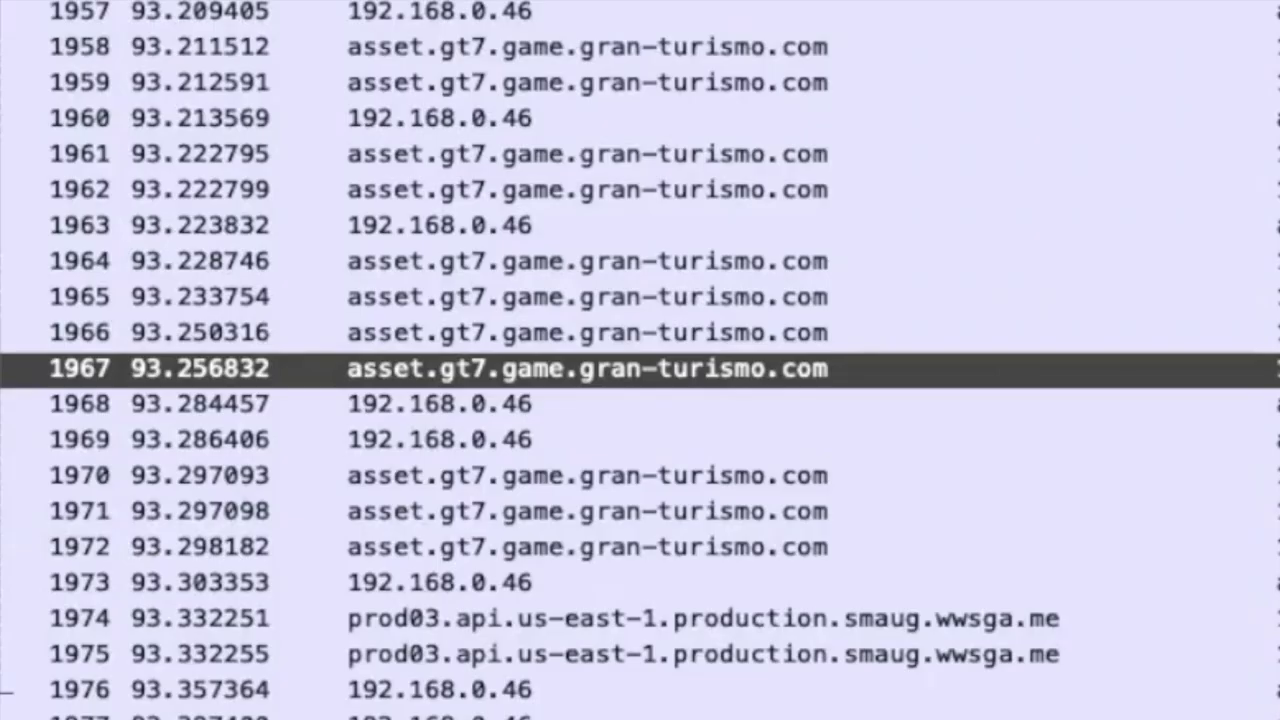
pyautogui.press('super+Tab')
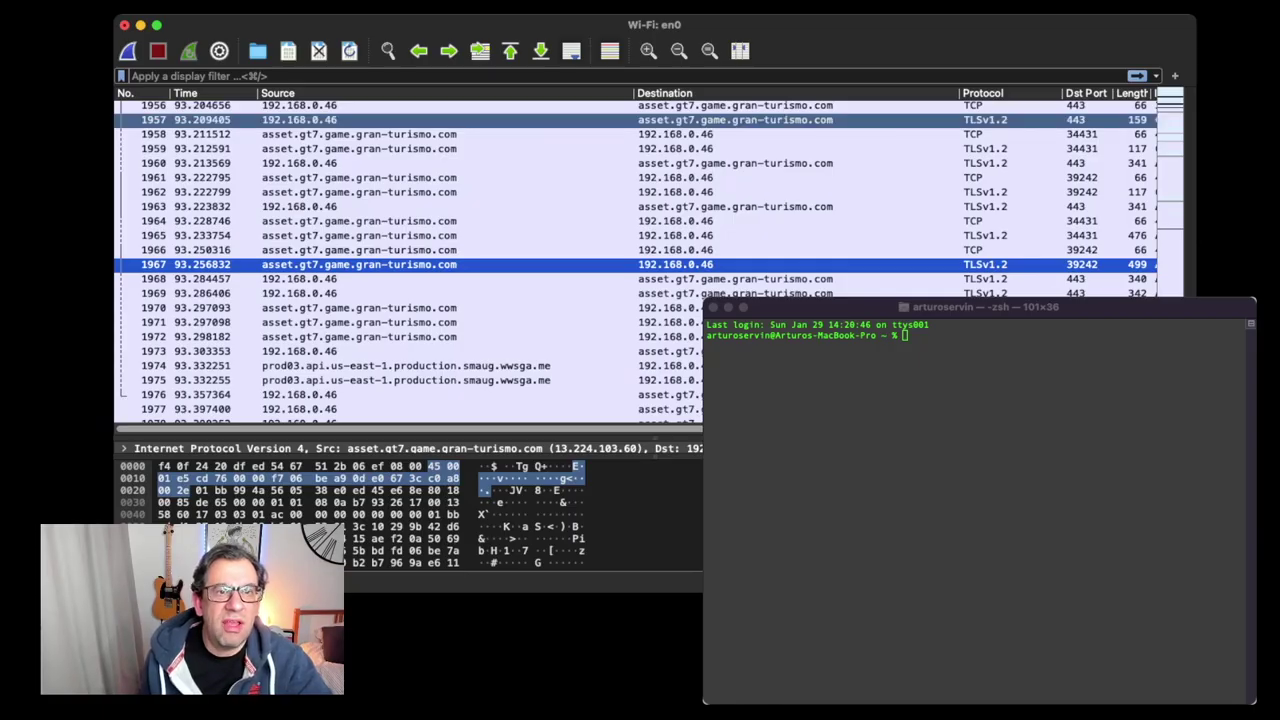
pyautogui.press('super+Tab')
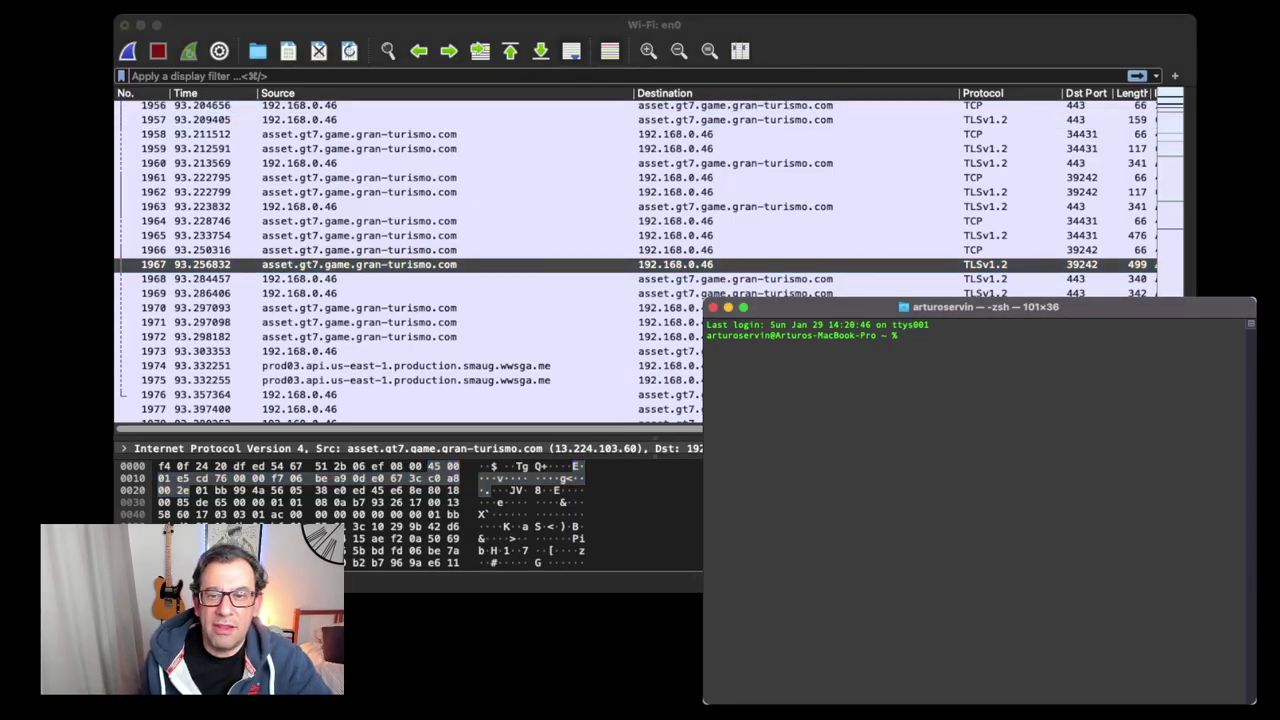
pyautogui.write('dig asset.gt')
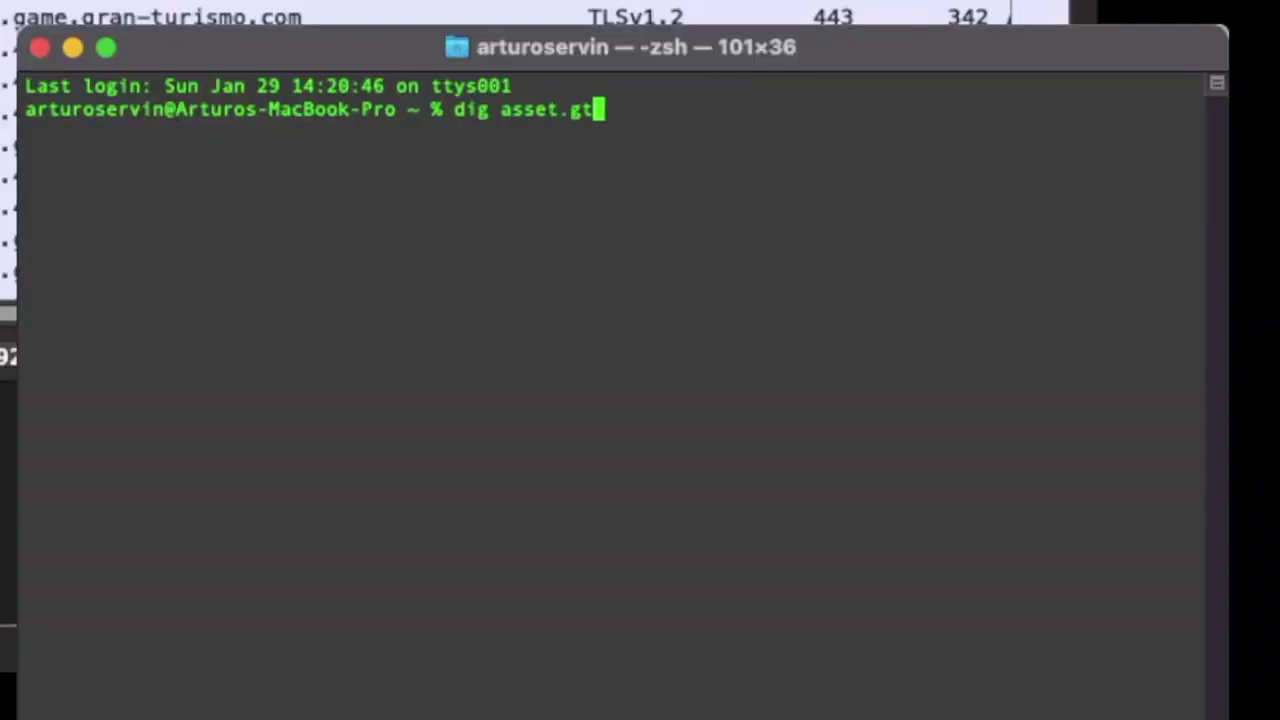
pyautogui.write('7.game.gran-tur')
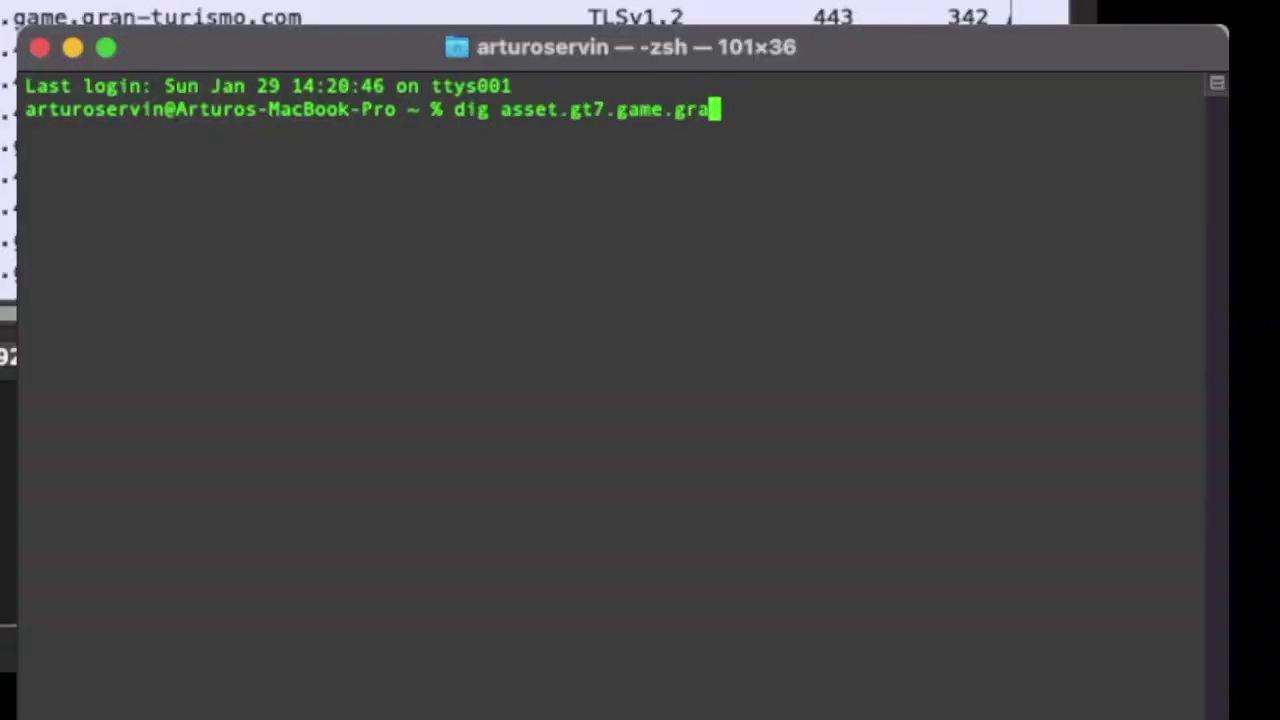
pyautogui.write('ismo.com')
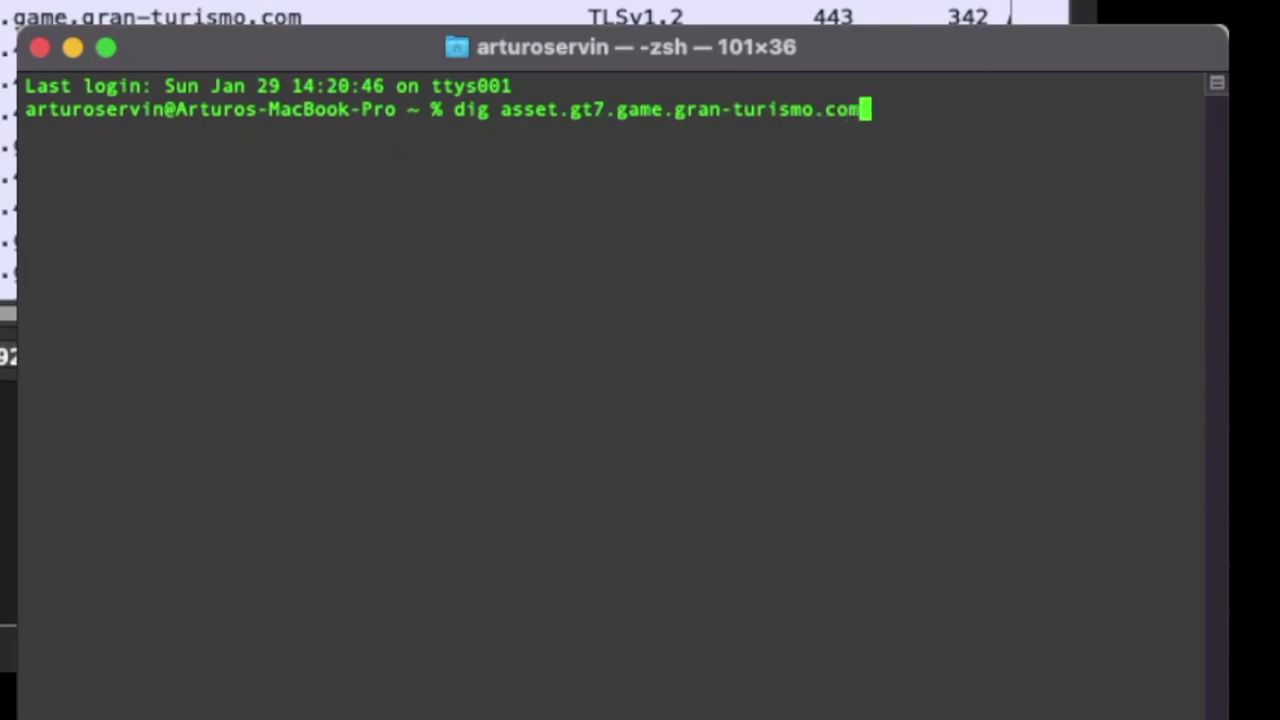
pyautogui.press('Return')
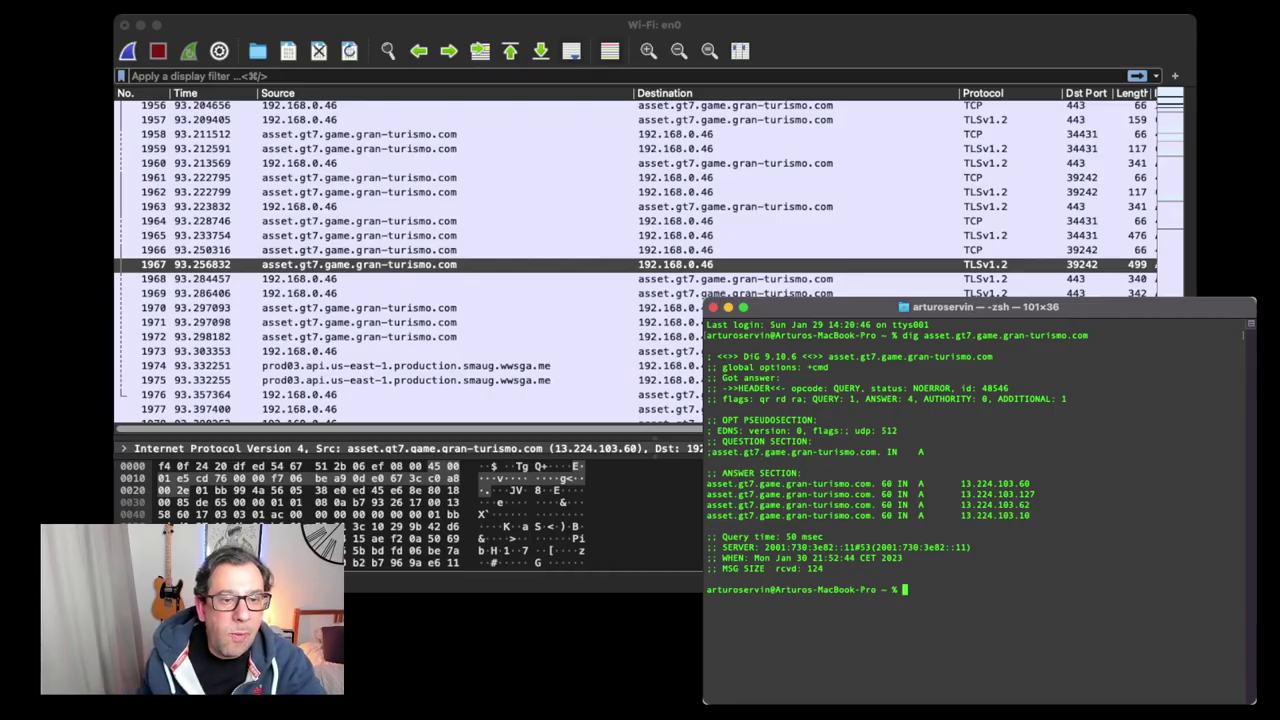
# Query whois.arin.net with whois for the first resolved address, 13.224.103.60, and review the organization that owns it.
pyautogui.moveTo(961, 484); pyautogui.dragTo(1023, 484)
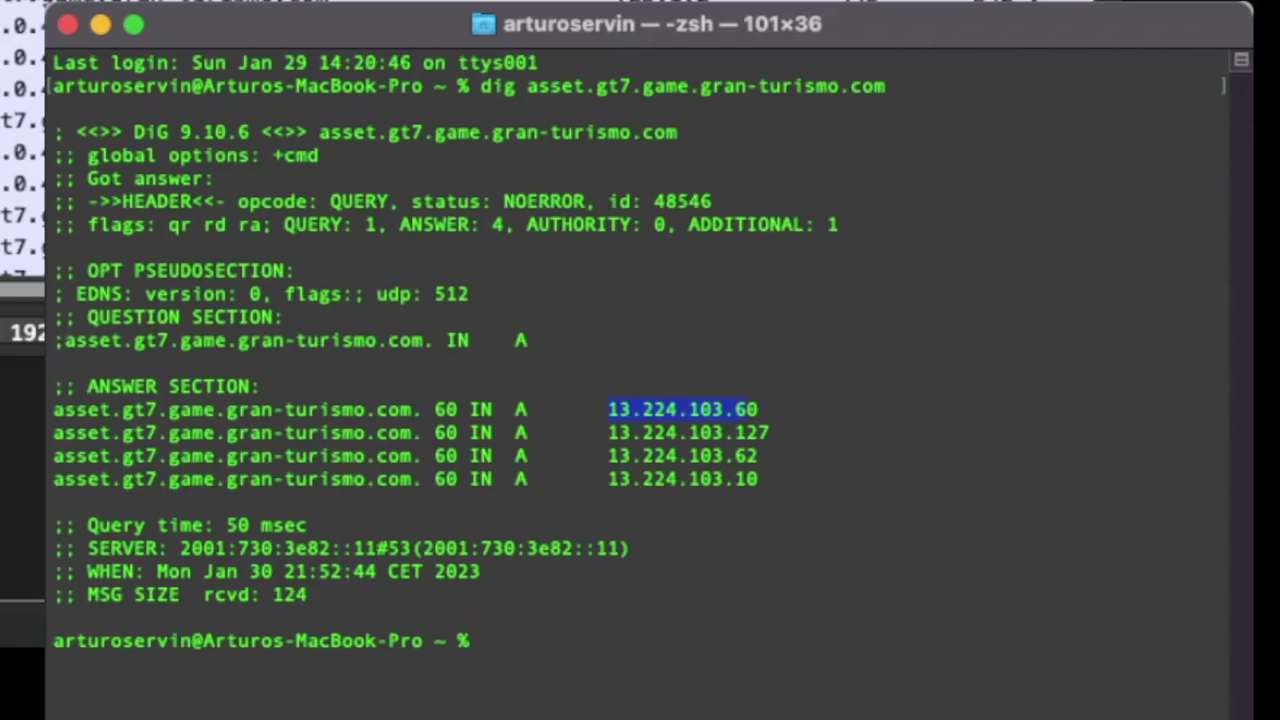
pyautogui.write('whois -h whois.arin')
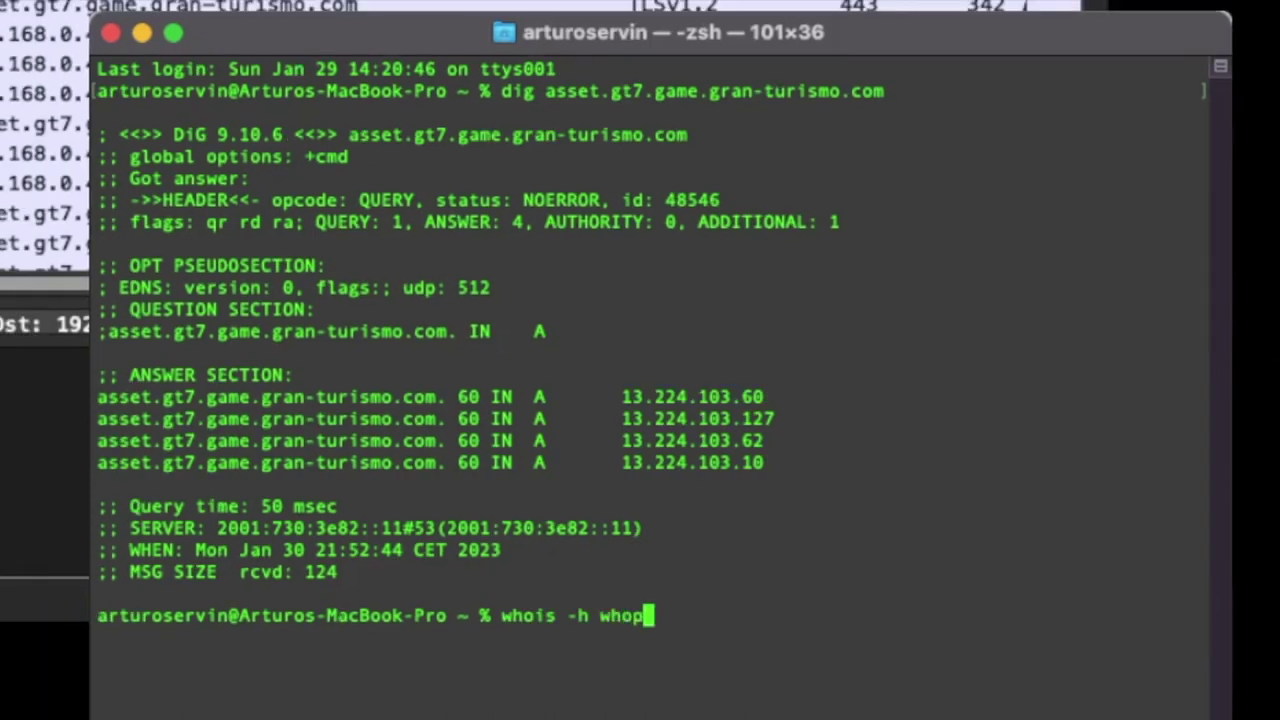
pyautogui.write('.net')
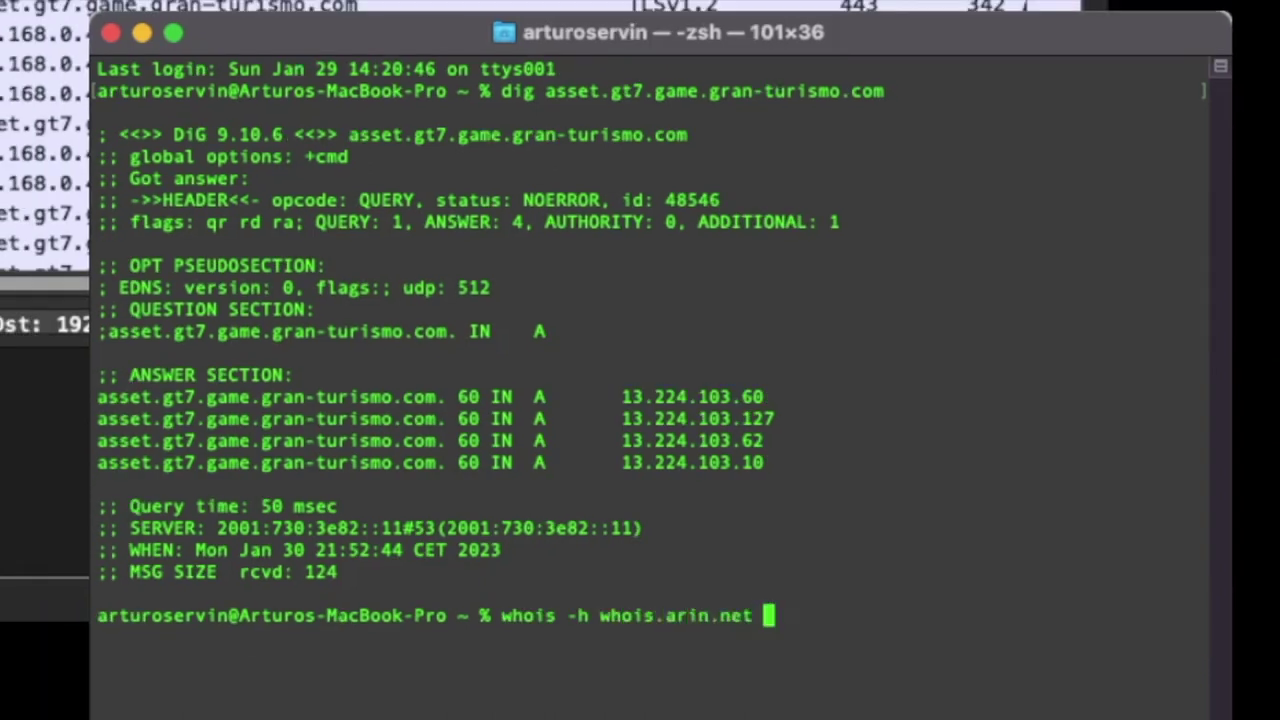
pyautogui.write('13.224.103.60')
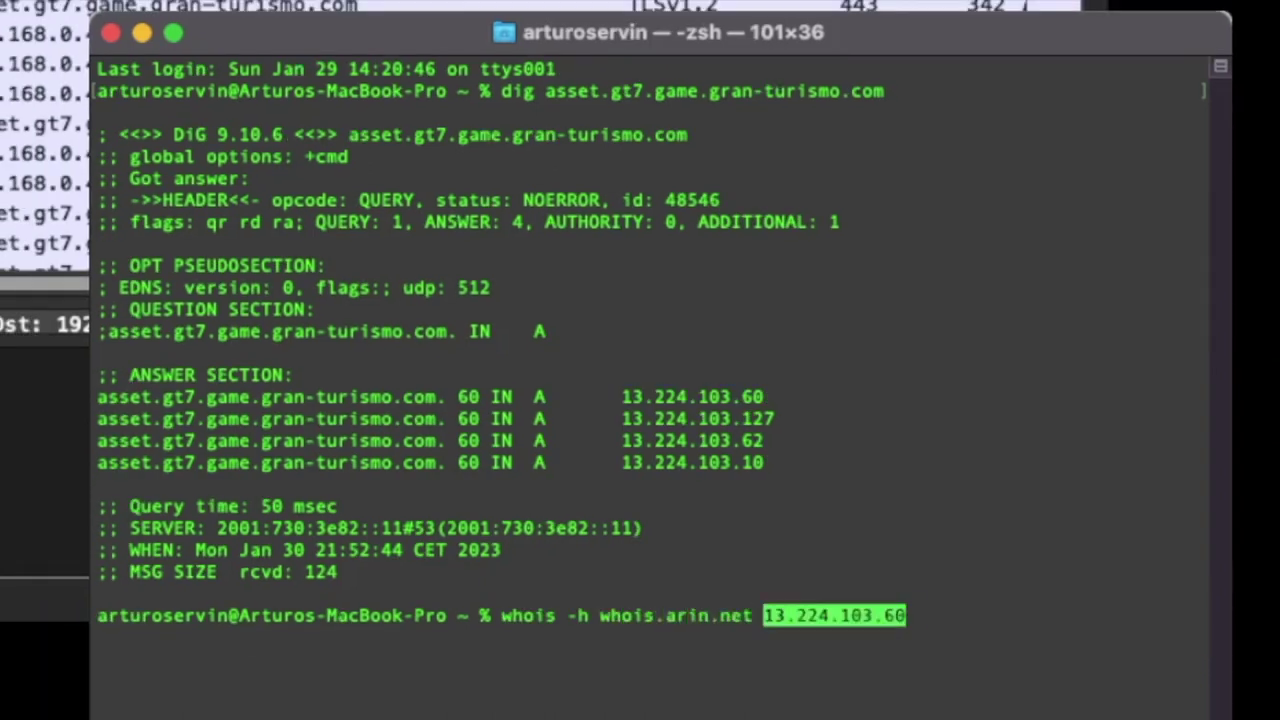
pyautogui.press('Return')
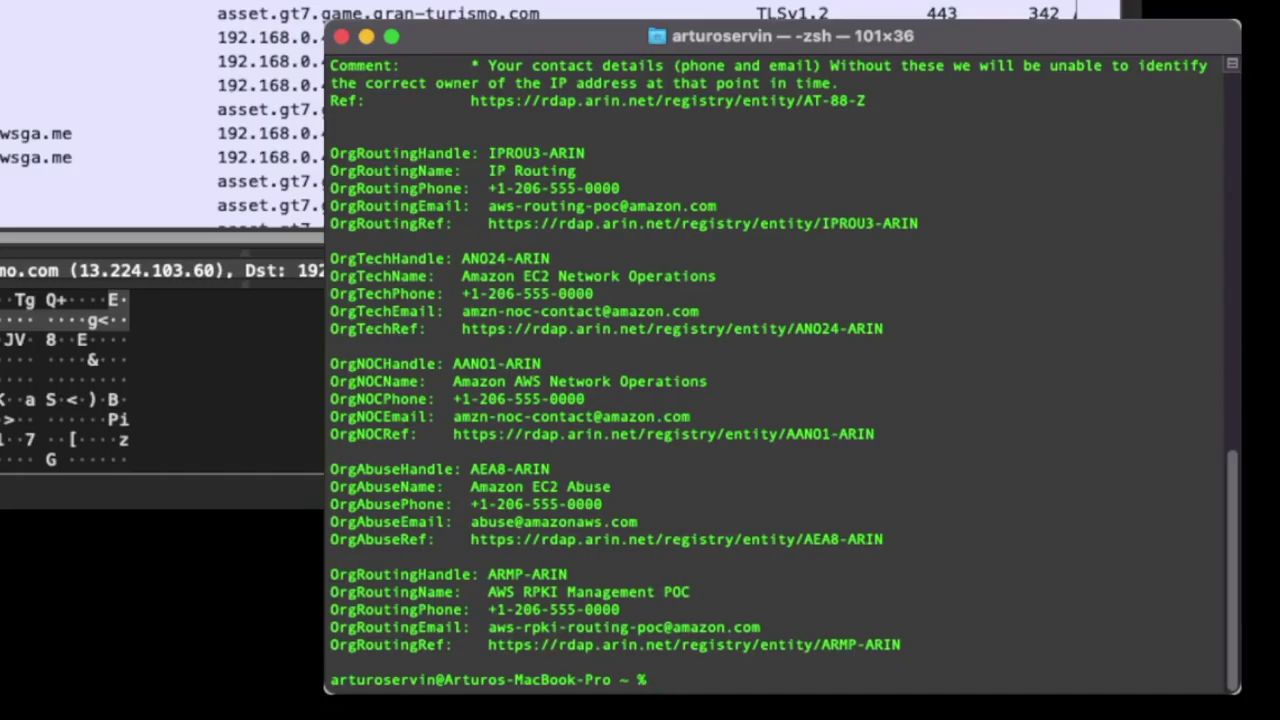
pyautogui.scroll(10, 780, 370)
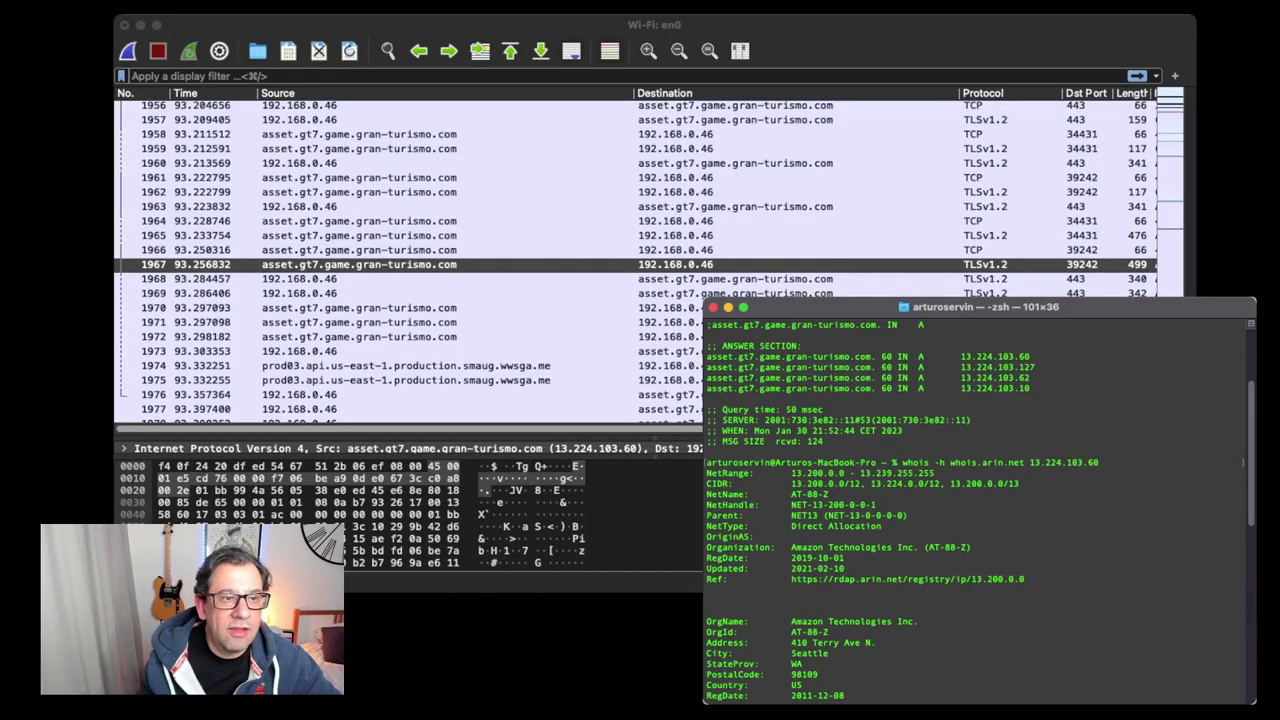
# Return to the packet list in Wireshark and examine the traffic to api.gt7.game.gran-turismo.com around packets 1676 to 1678.
pyautogui.scroll(3, 980, 510)
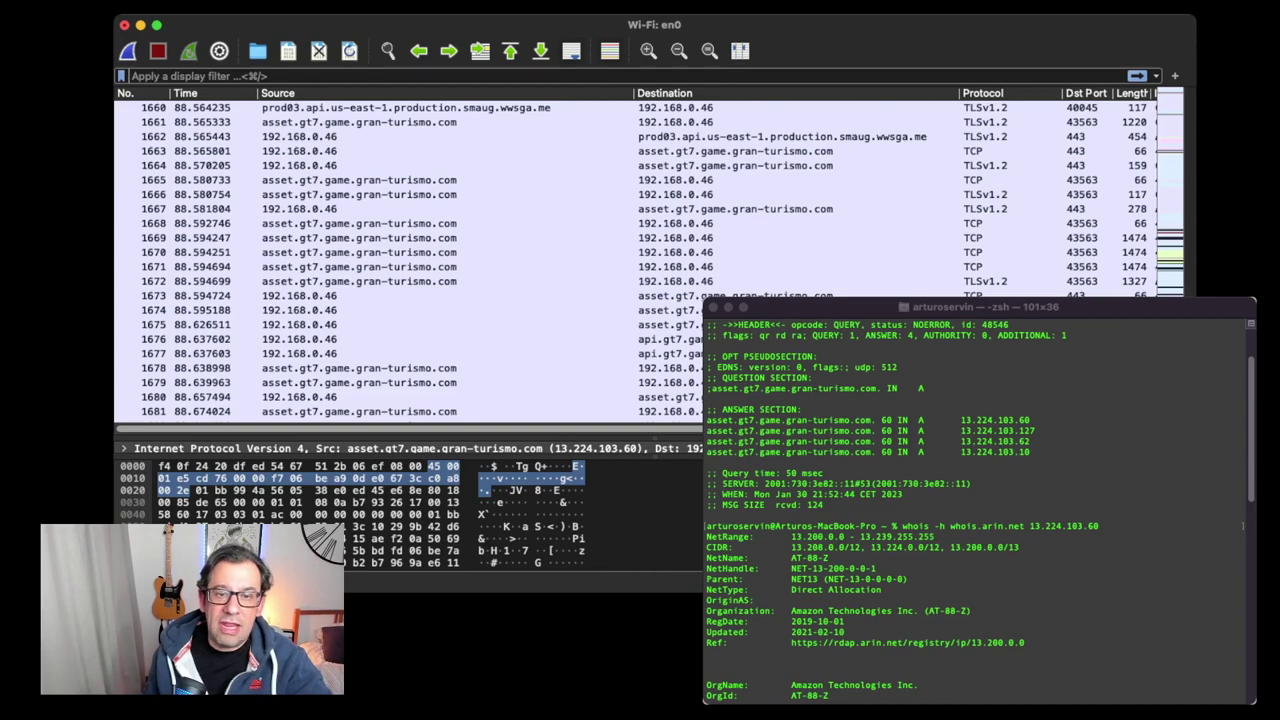
pyautogui.click(408, 310)
pyautogui.click(300, 339)
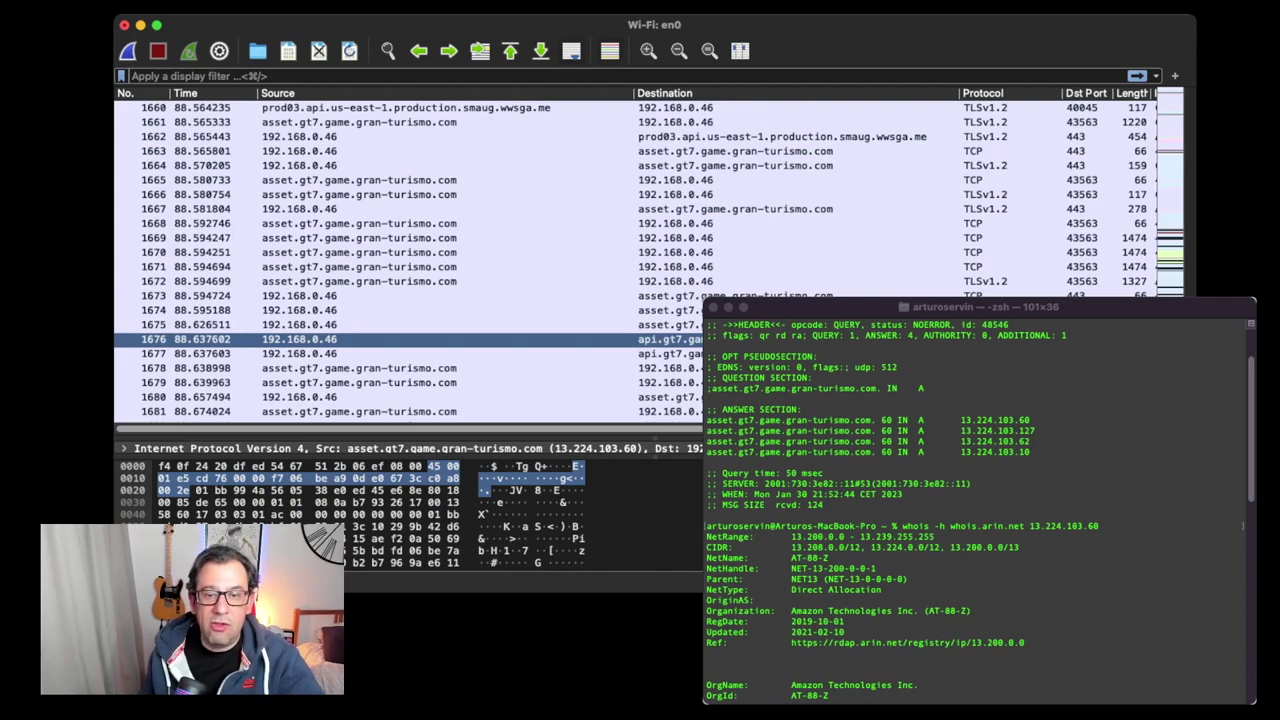
pyautogui.scroll(2, 635, 260)
pyautogui.scroll(-2, 635, 260)
pyautogui.scroll(-3, 649, 258)
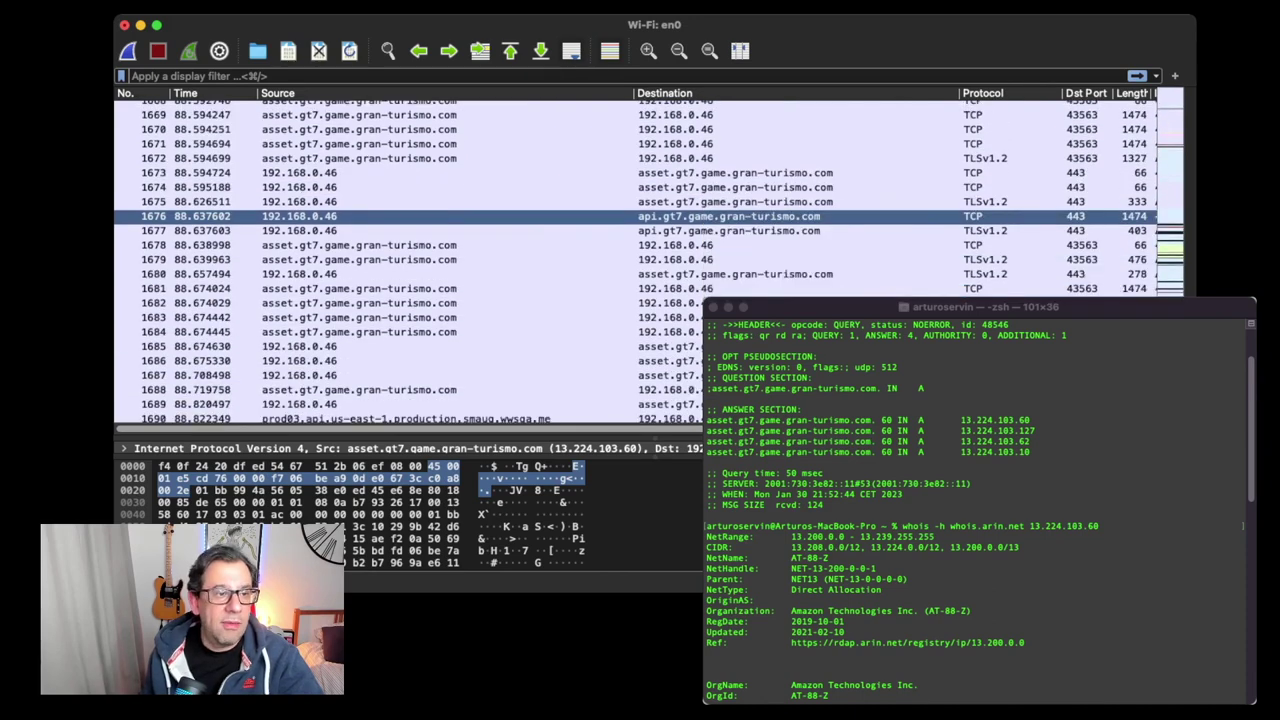
pyautogui.click(400, 245)
pyautogui.click(400, 274)
pyautogui.click(400, 245)
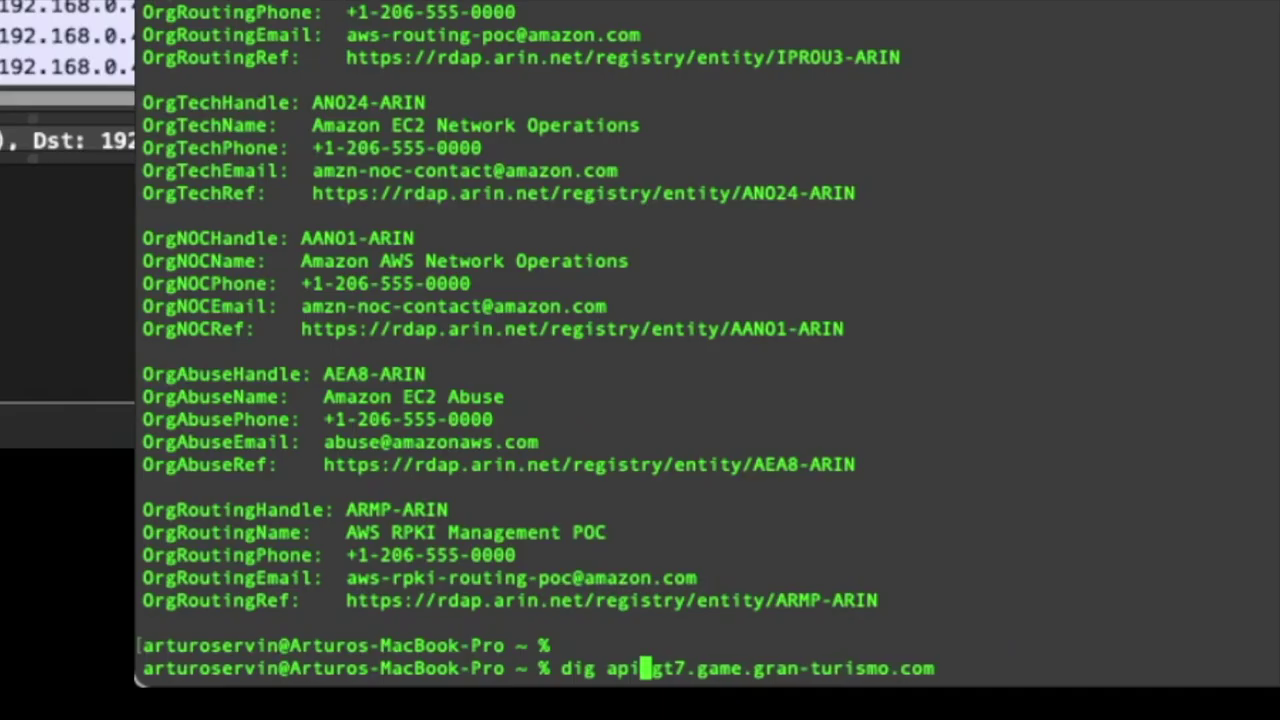
# In Terminal, look up api.gt7.game.gran-turismo.com with dig and review the whois record of the address owner.
pyautogui.press('Return')
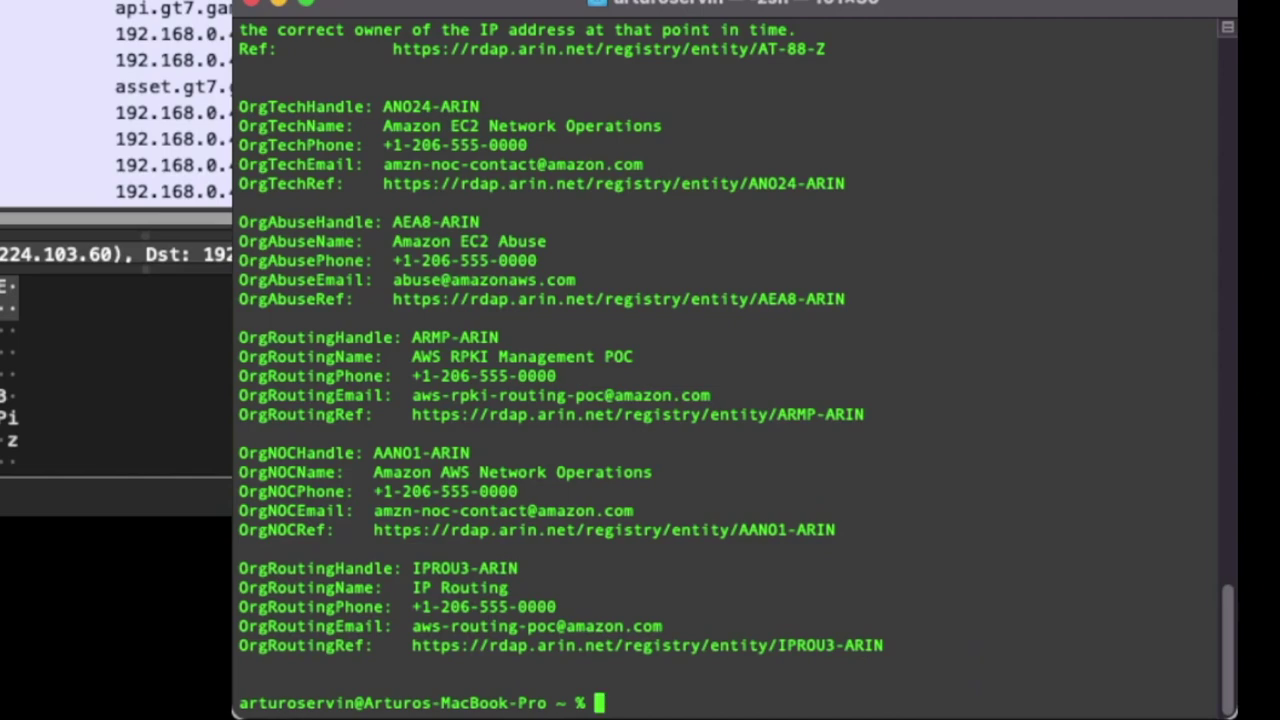
pyautogui.scroll(10, 736, 366)
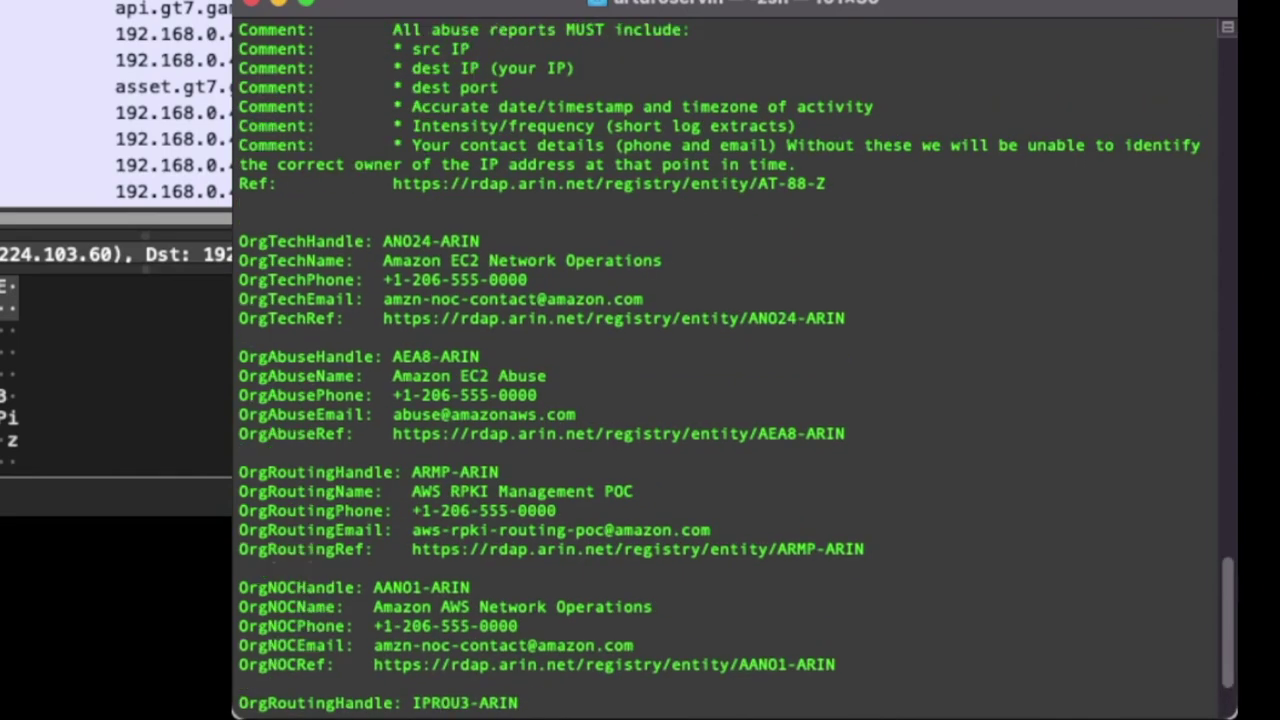
pyautogui.scroll(7, 736, 366)
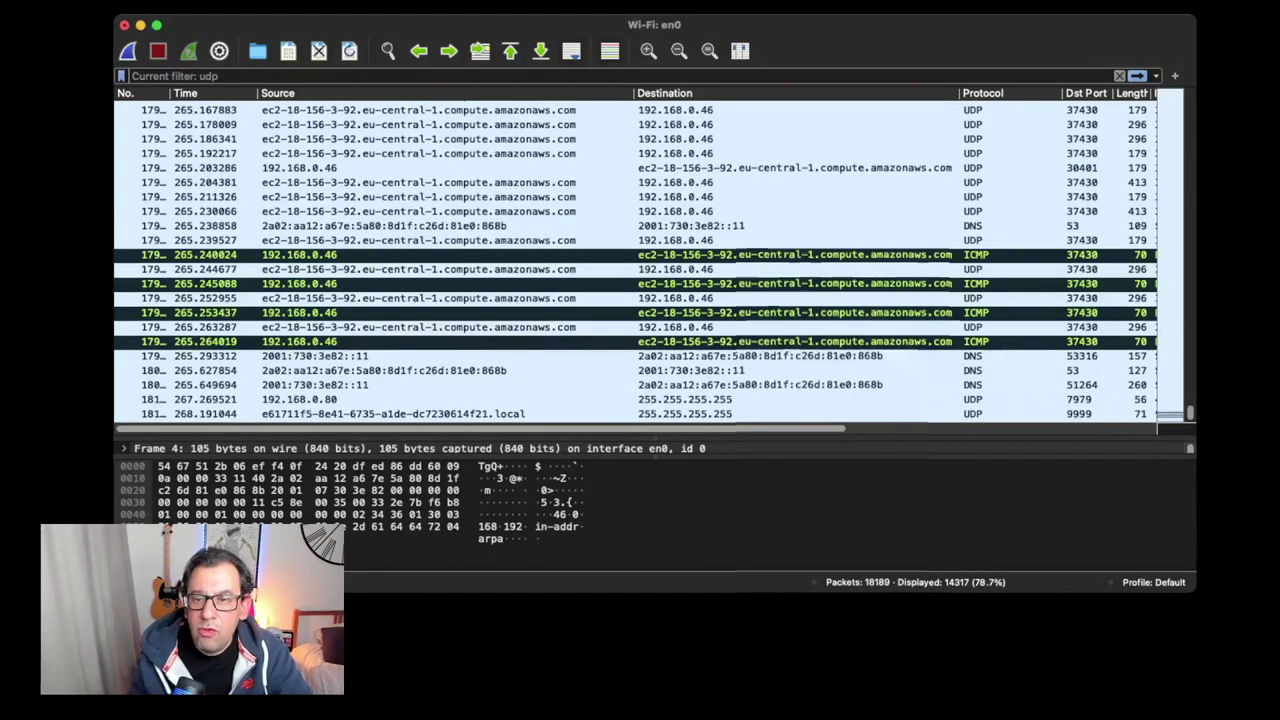
# Examine the UDP packets coming from ec2-18-156-3-92.eu-central-1.compute.amazonaws.com in Wireshark and select the one at time 265.153193.
pyautogui.click(400, 225)
pyautogui.scroll(3, 600, 300)
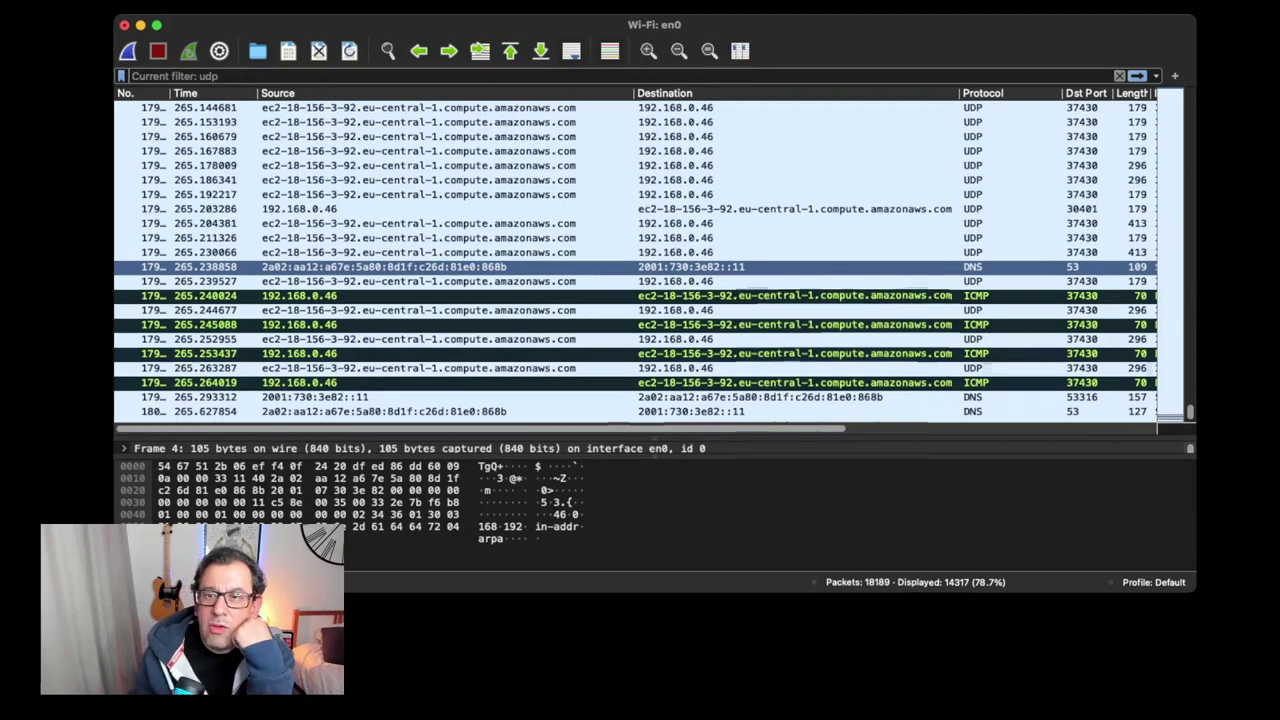
pyautogui.scroll(3, 635, 267)
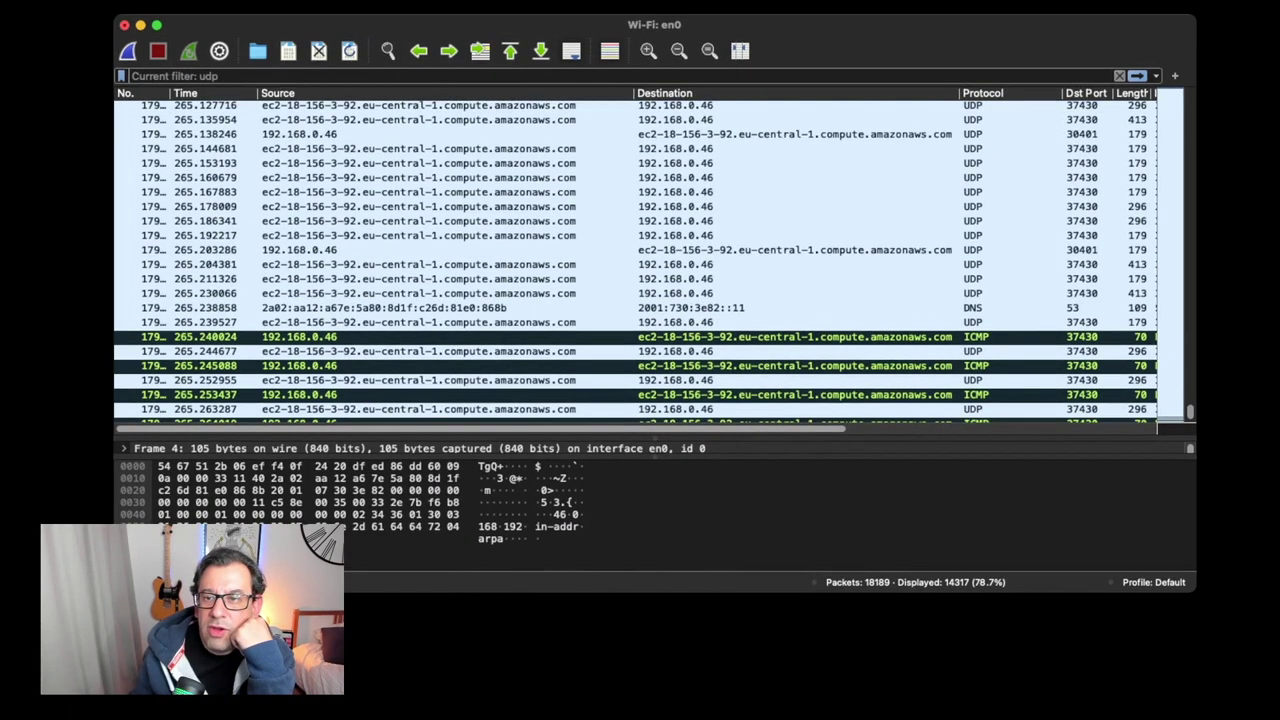
pyautogui.click(400, 163)
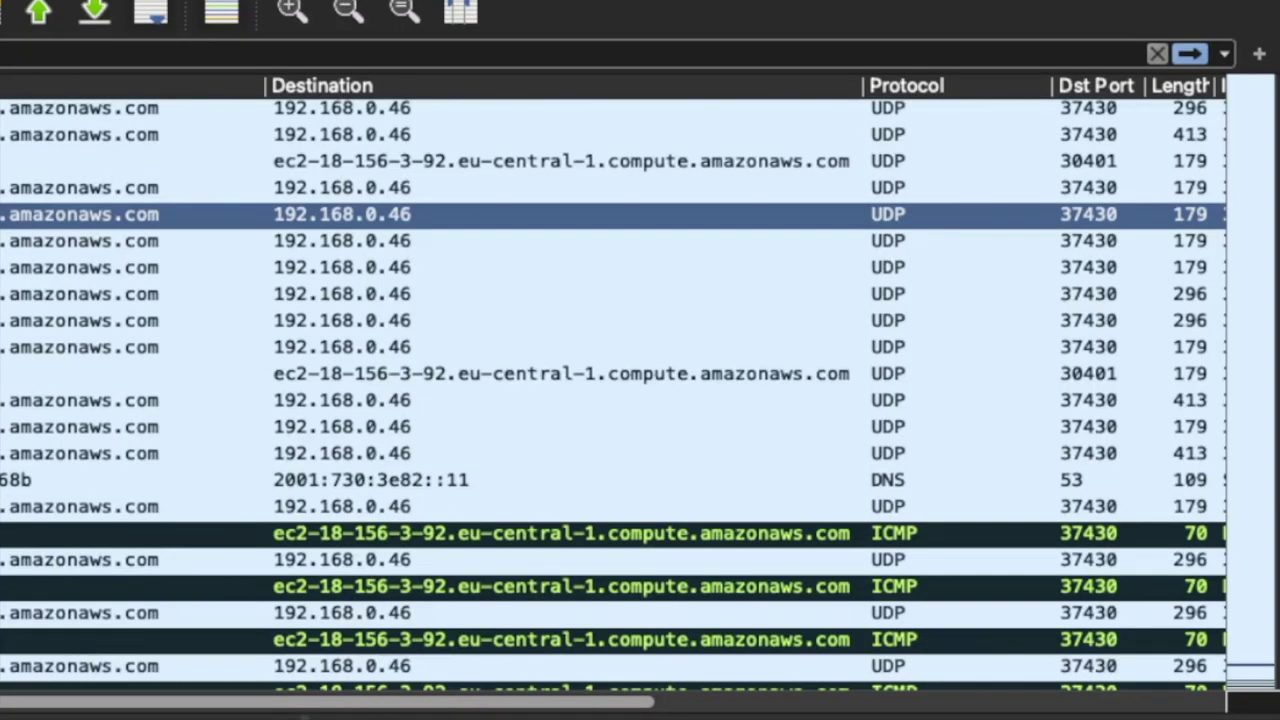
pyautogui.click(600, 214)
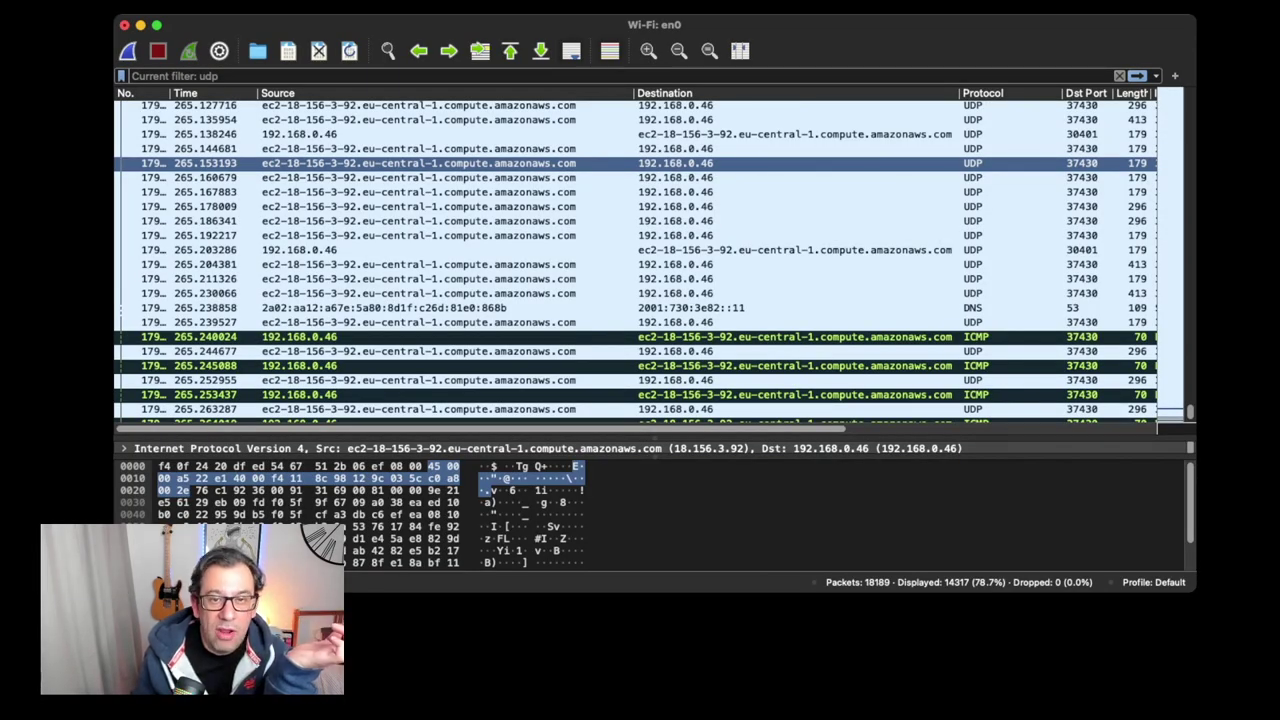
pyautogui.press('super+Tab')
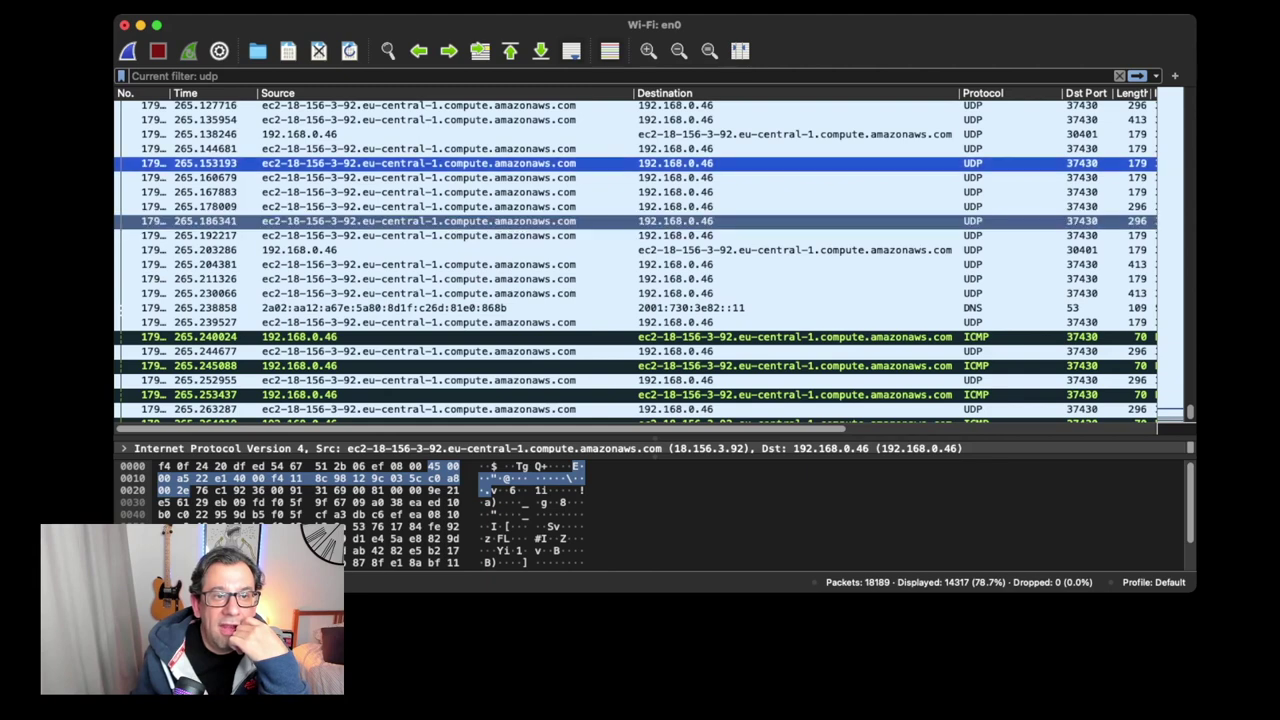
# Inspect the console's outgoing UDP packet 17946, show full packet numbers, and compare the closing ICMP packets with outgoing packet 17957.
pyautogui.click(637, 134)
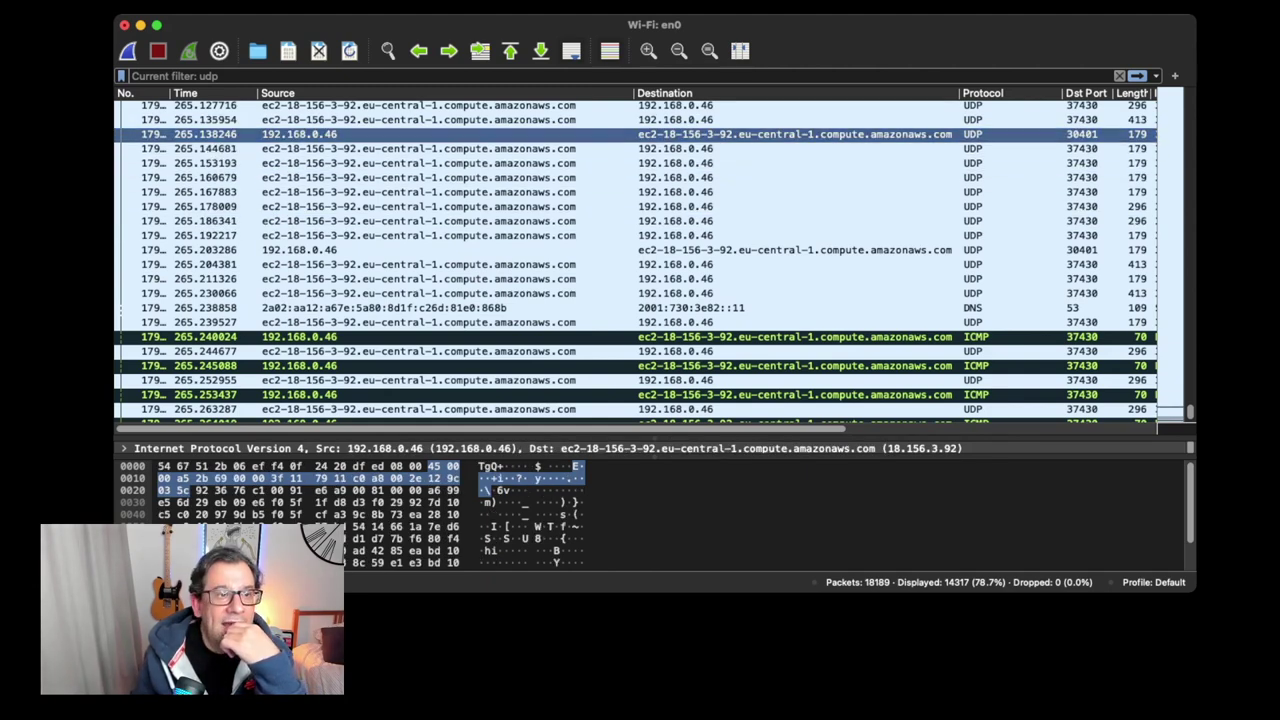
pyautogui.hscroll(-3, 640, 260)
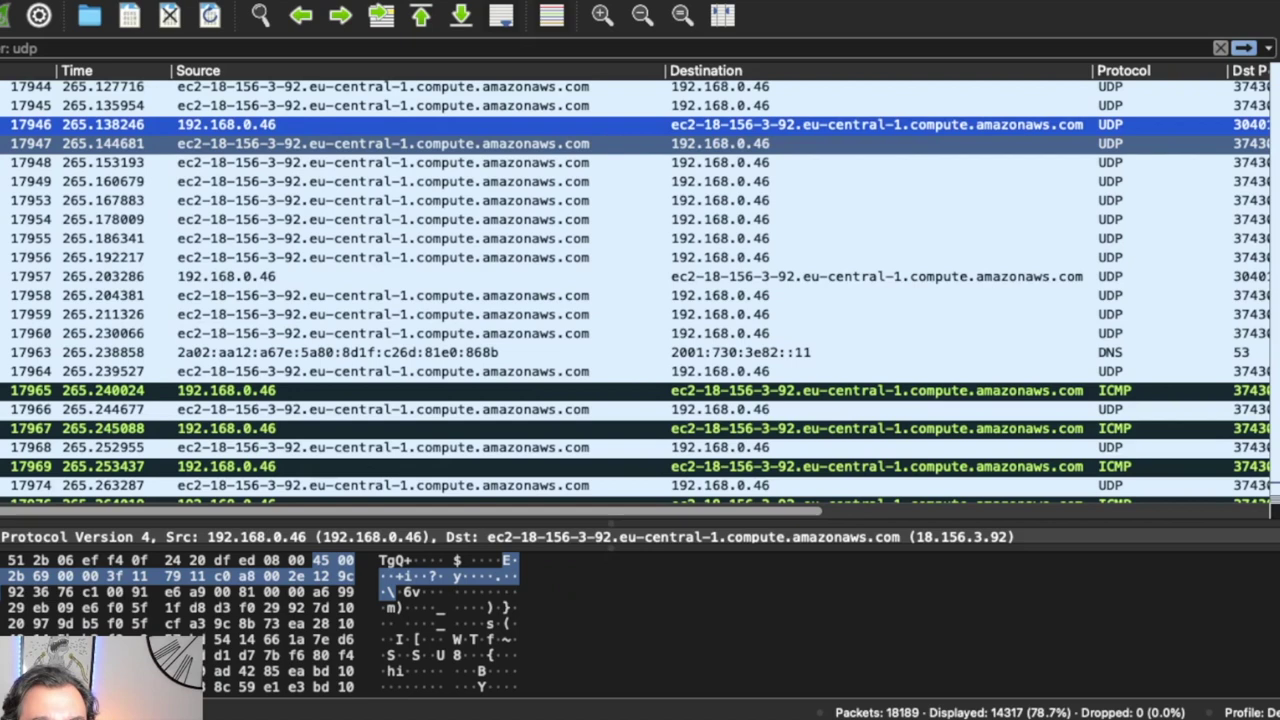
pyautogui.scroll(-2, 640, 290)
pyautogui.click(640, 283)
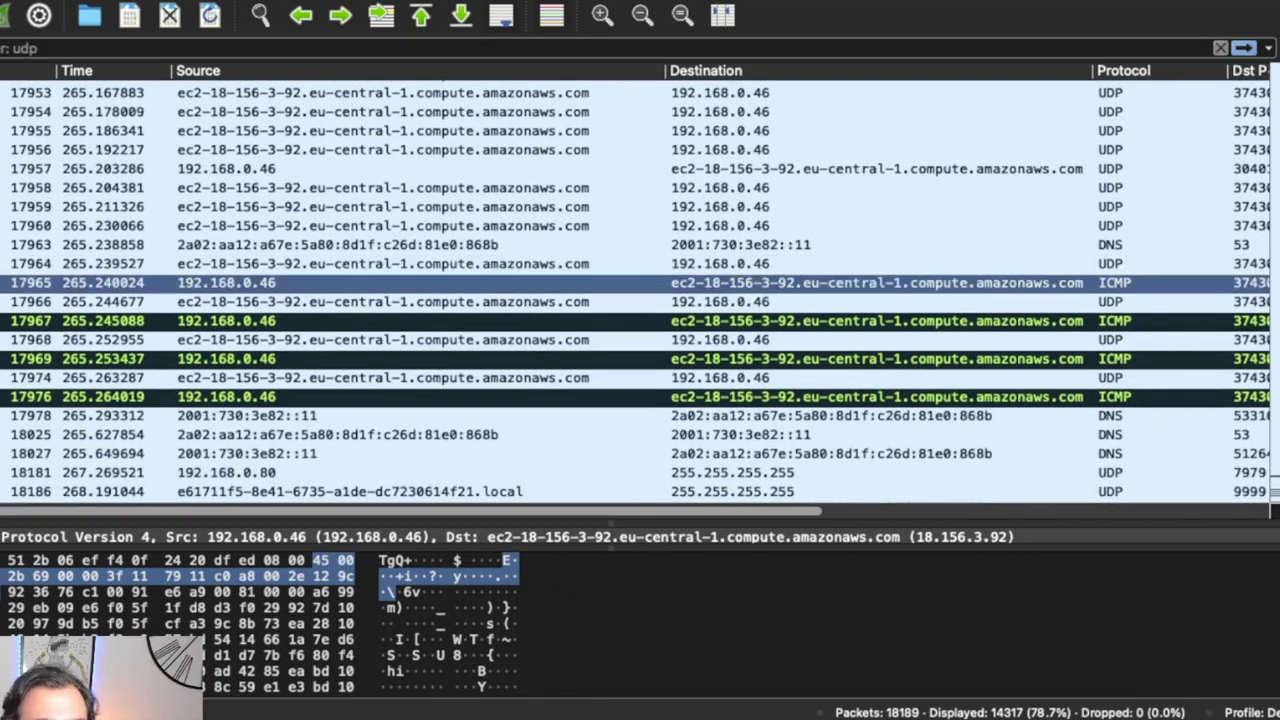
pyautogui.click(640, 301)
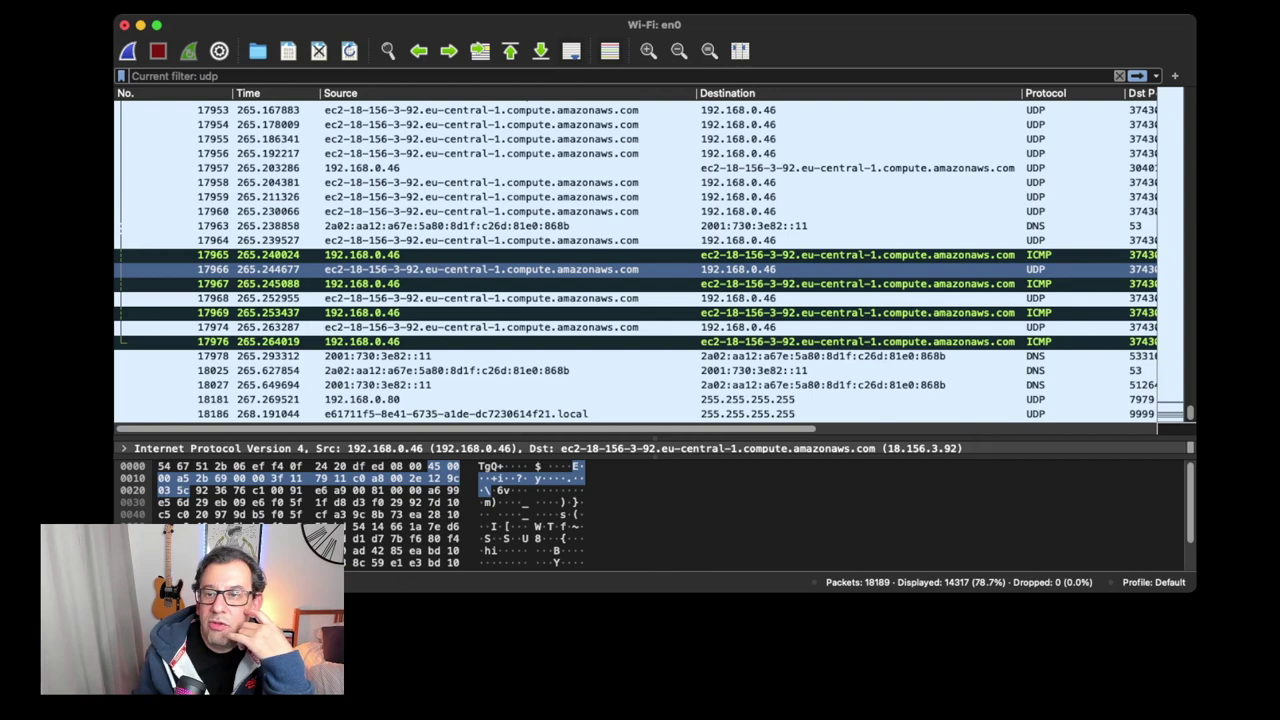
pyautogui.click(640, 168)
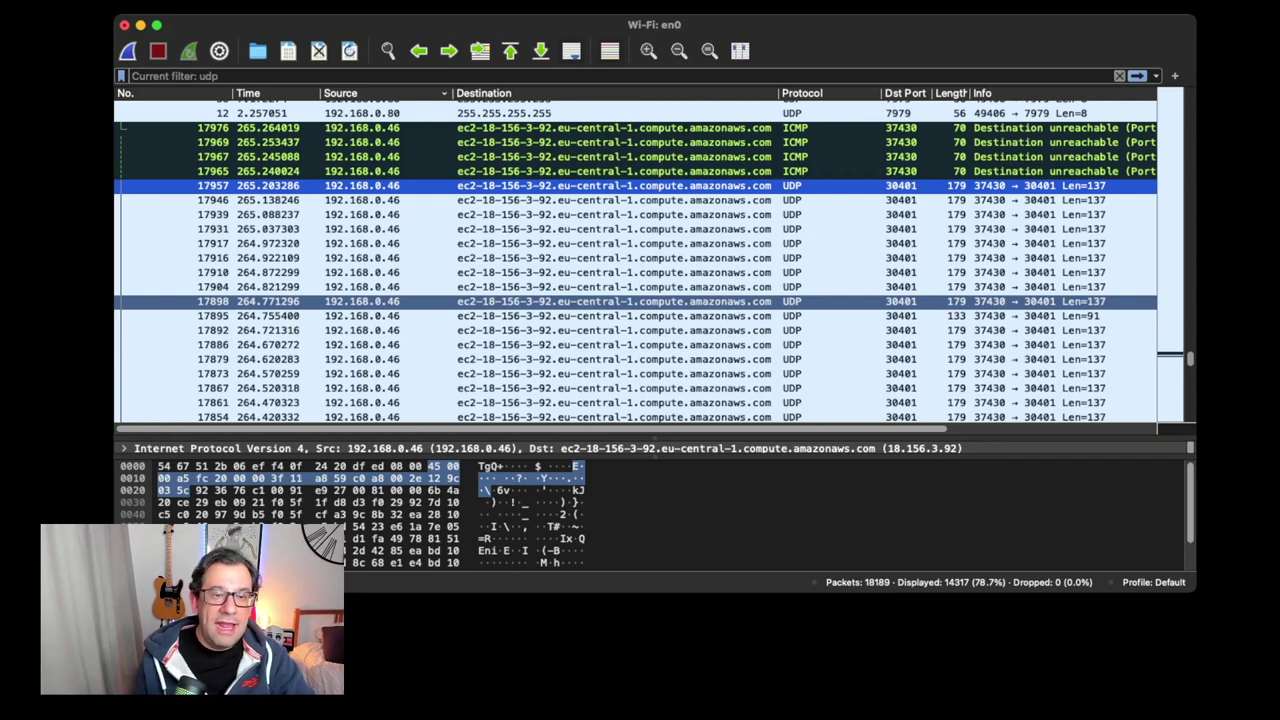
# Select packet 17917 among the console's UDP packets to port 30401 and enlarge the packet details pane.
pyautogui.click(614, 301)
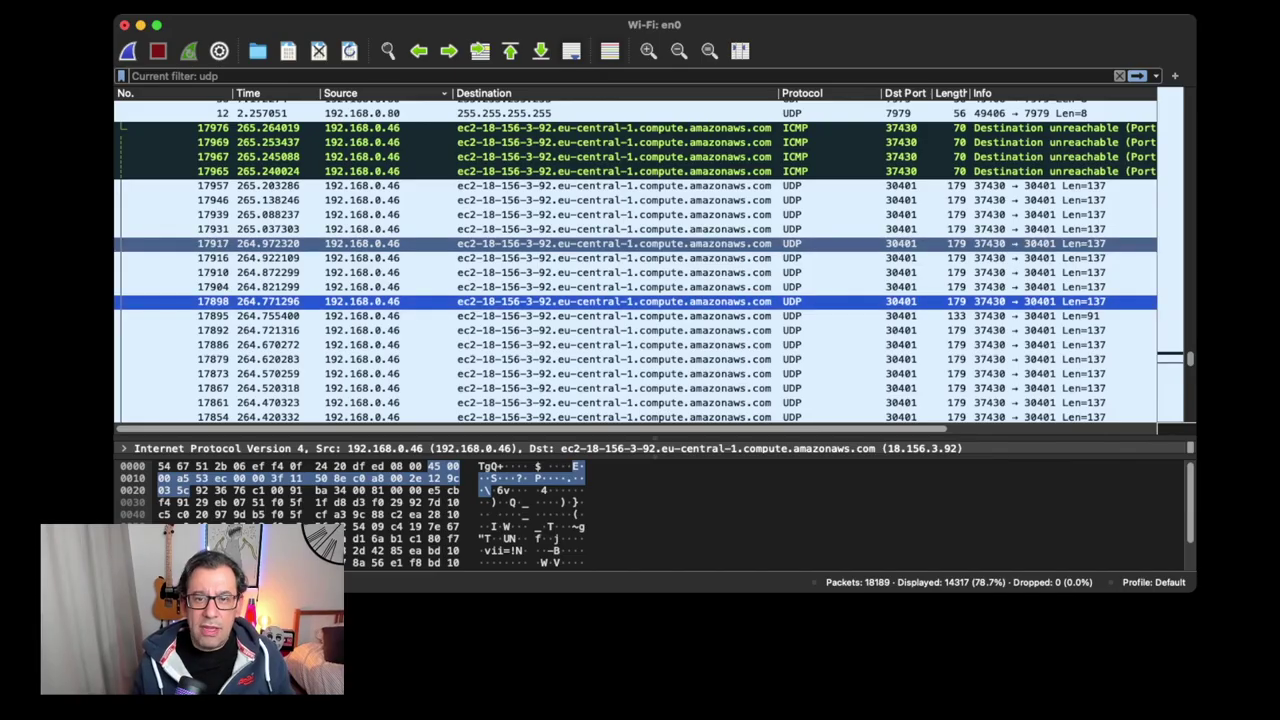
pyautogui.scroll(-3, 636, 261)
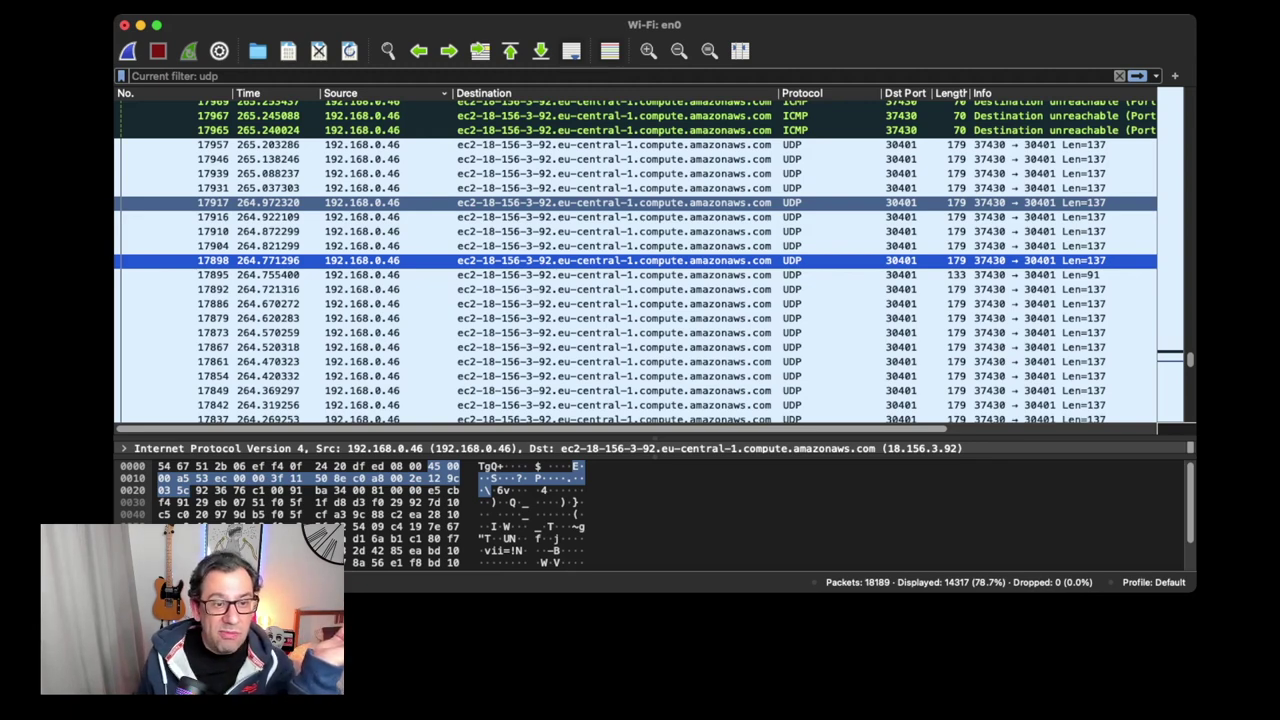
pyautogui.click(614, 202)
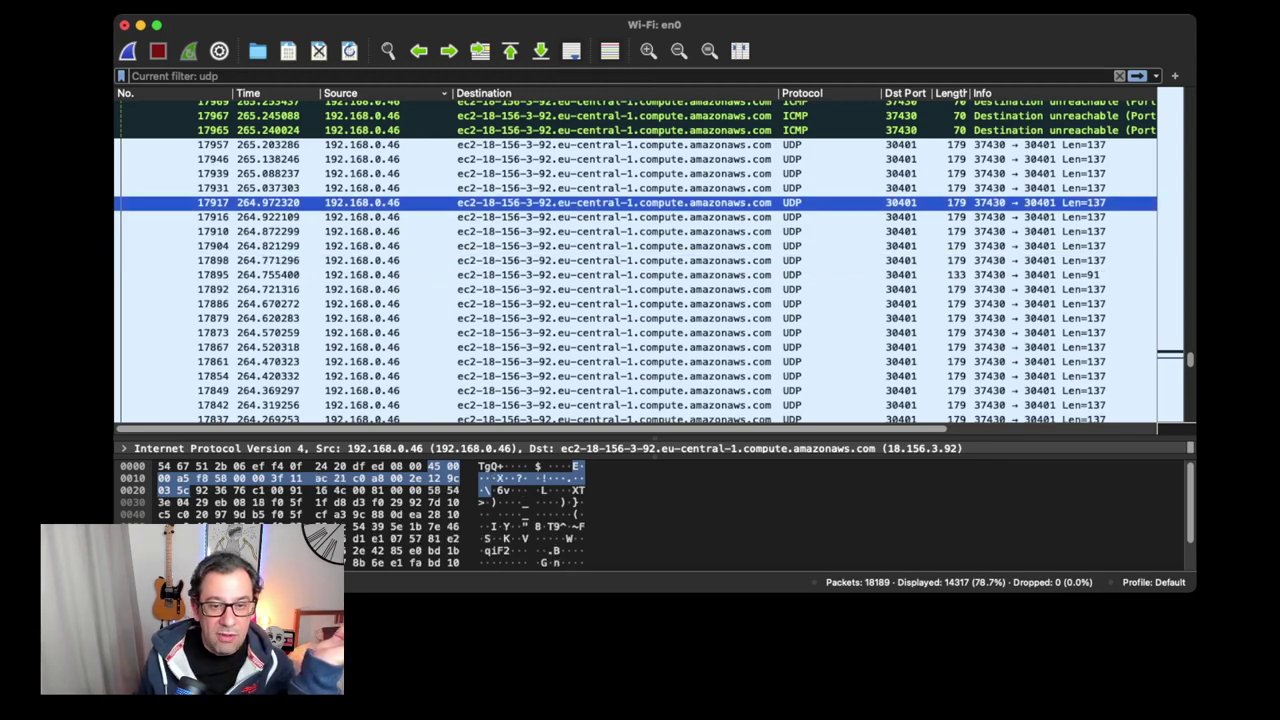
pyautogui.moveTo(655, 456); pyautogui.dragTo(640, 158)
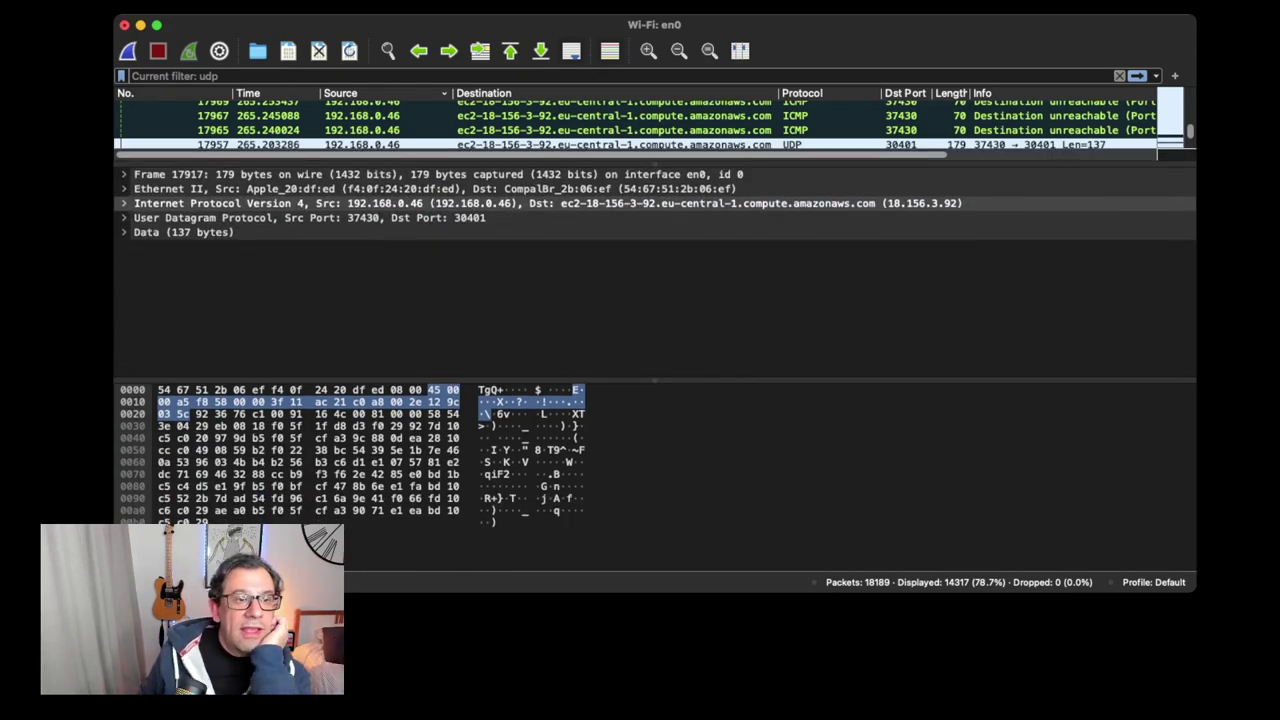
# Expand the Internet Protocol Version 4 header of packet 17917 to inspect its fields.
pyautogui.click(400, 174)
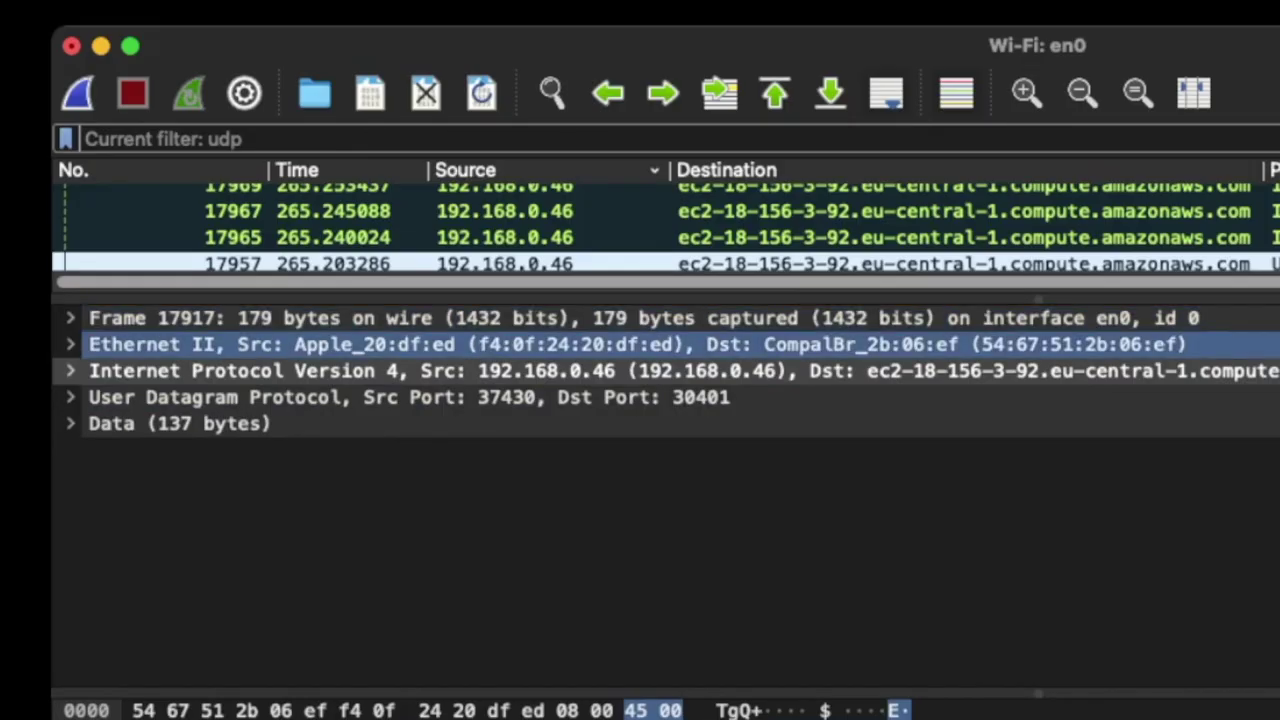
pyautogui.click(637, 344)
pyautogui.doubleClick(637, 371)
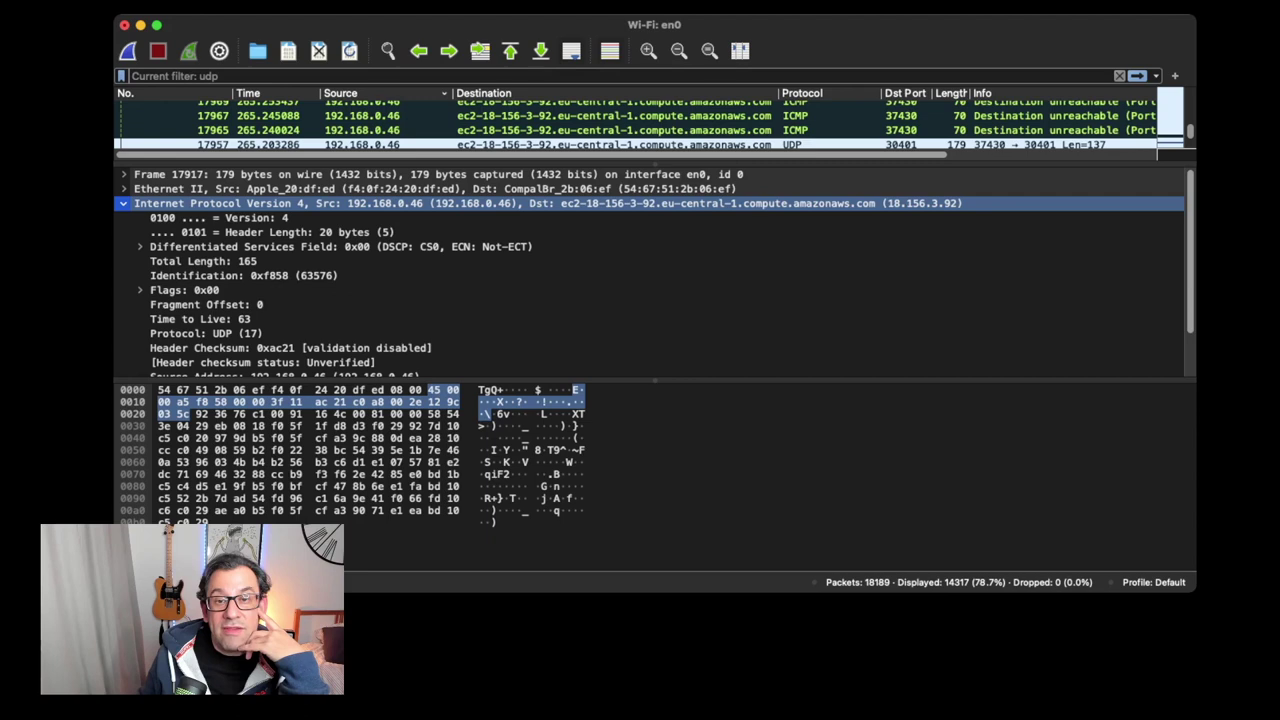
pyautogui.click(150, 317)
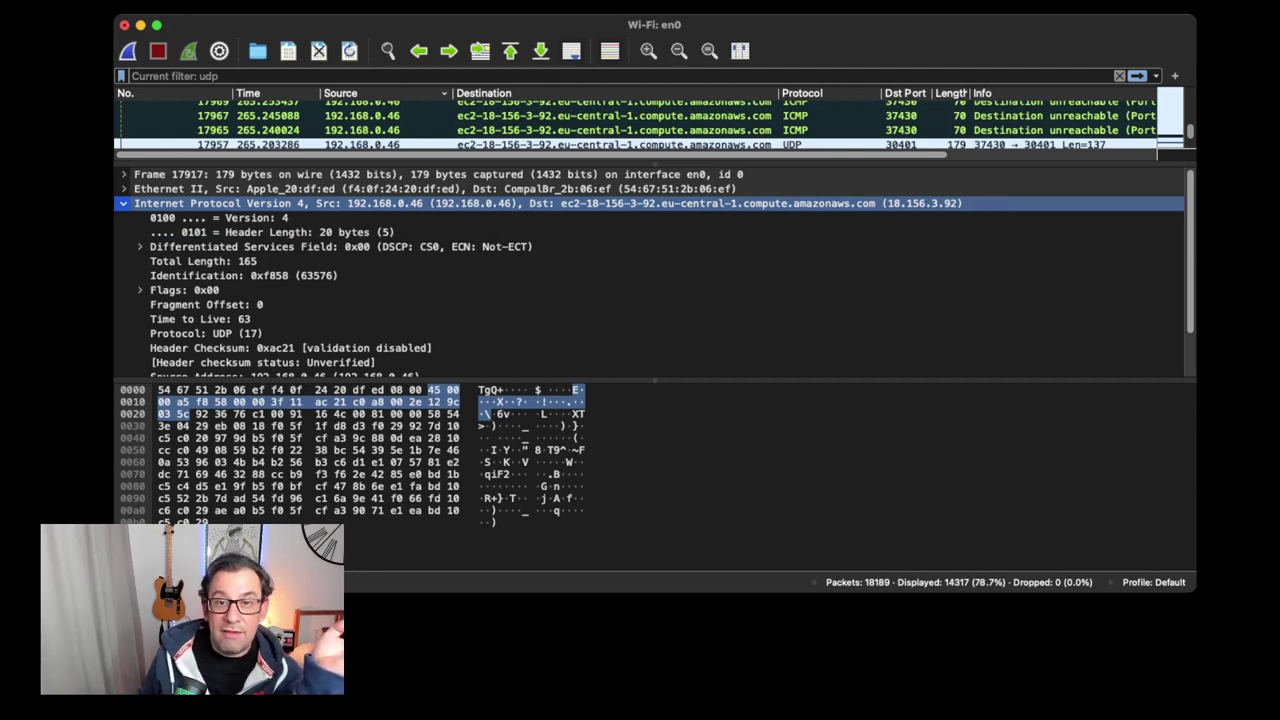
# Review the source and destination addresses of packet 17917, expand its Data section, and inspect the 137-byte payload.
pyautogui.scroll(-2, 649, 285)
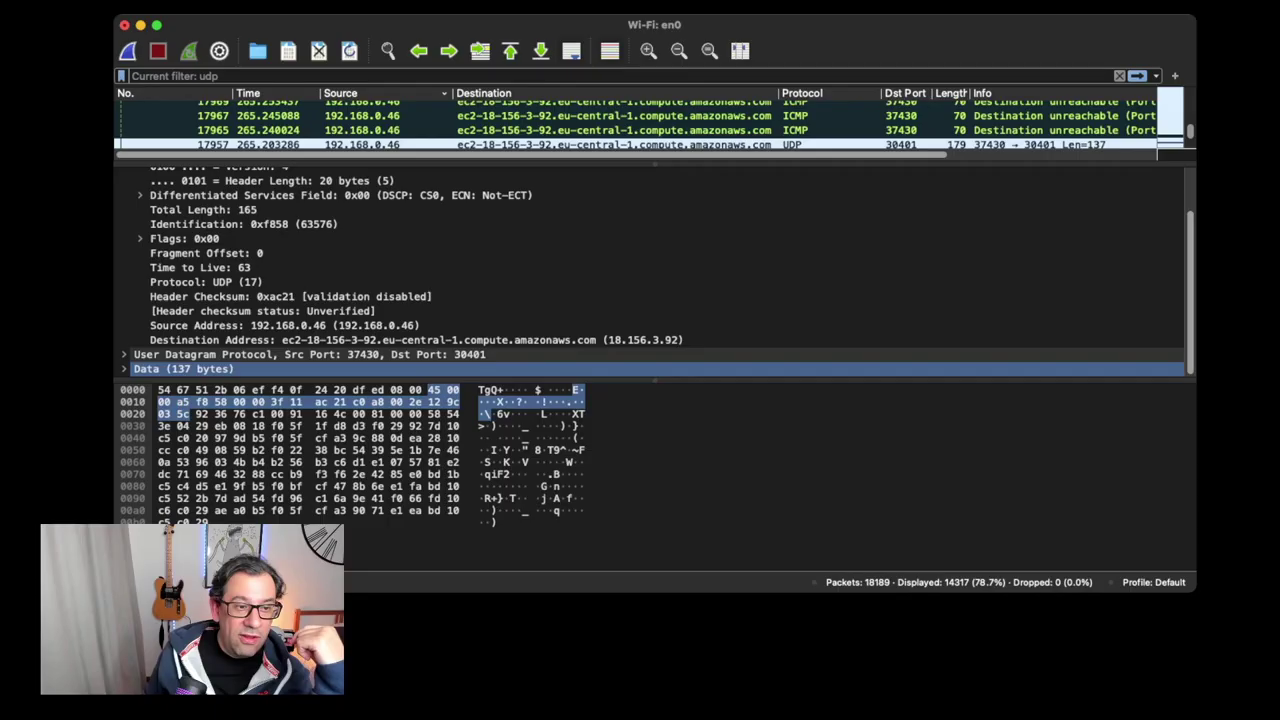
pyautogui.press('Up')
pyautogui.press('Up')
pyautogui.press('Down')
pyautogui.press('Down')
pyautogui.press('Right')
pyautogui.press('Down')
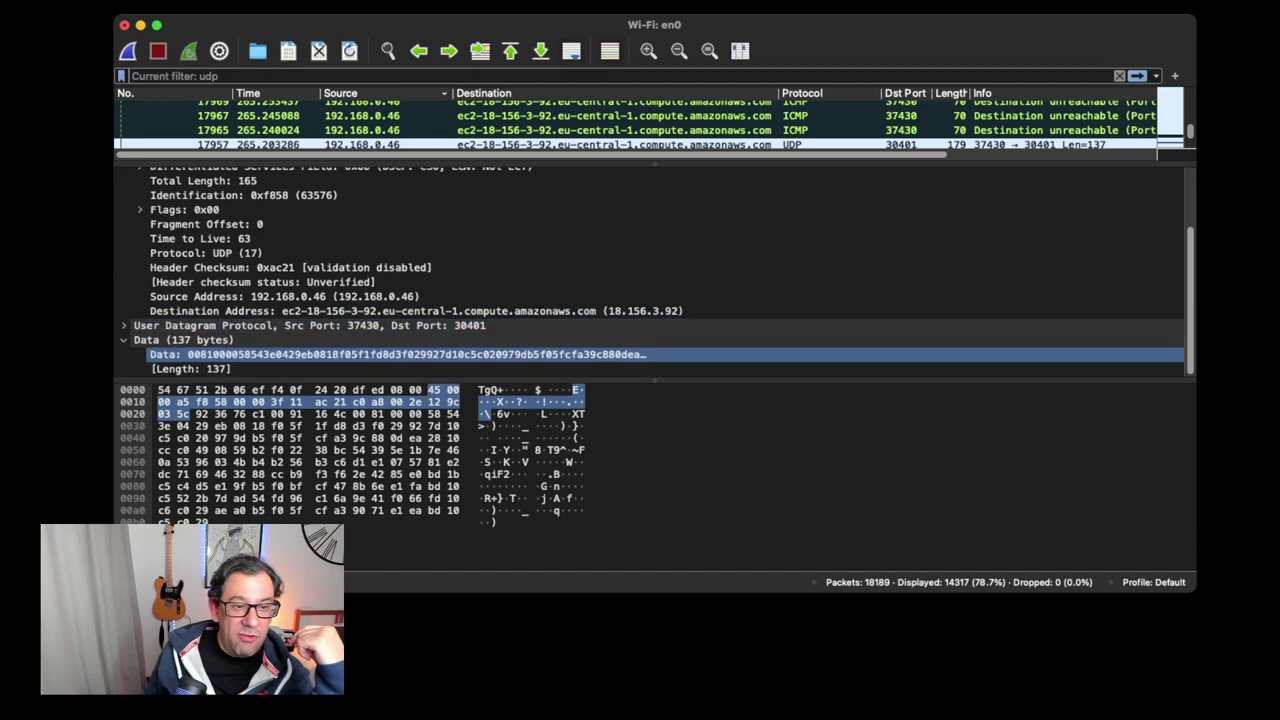
pyautogui.click(398, 354)
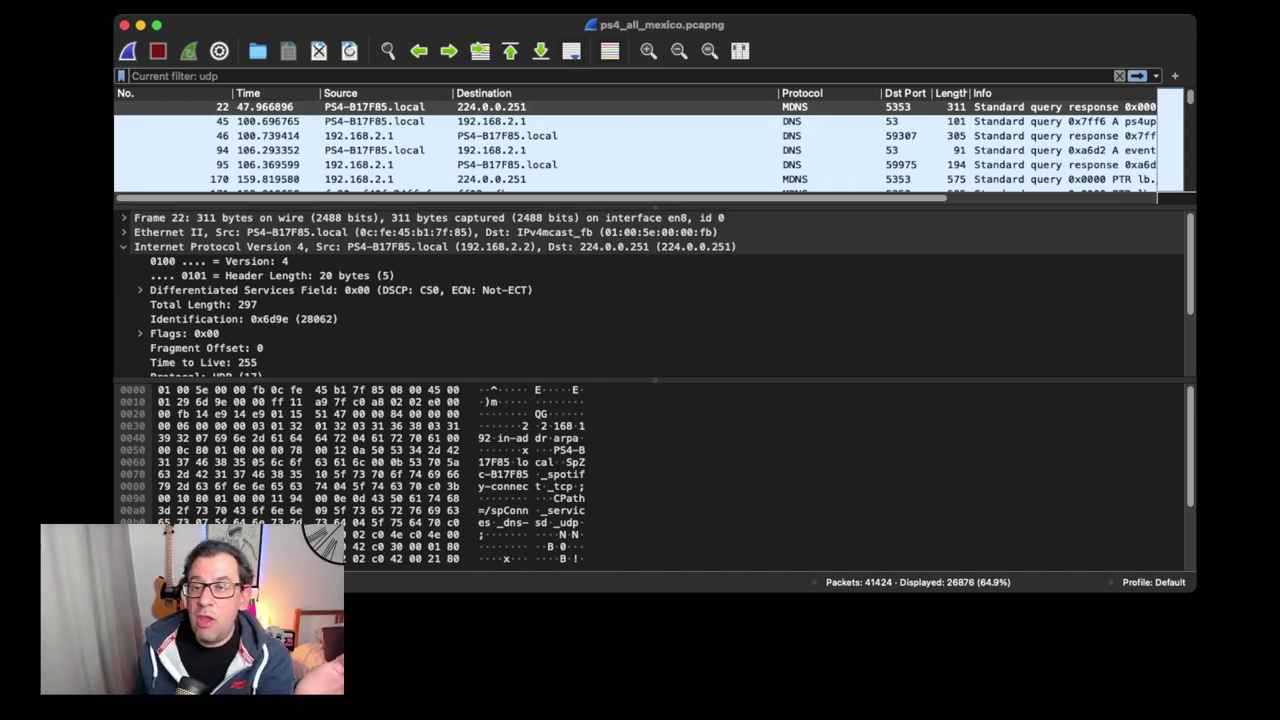
# Enlarge the packet list of ps4_all_mexico.pcapng and go to the UDP traffic between PS4-B17F85.local and the compute-1.amazonaws.com server.
pyautogui.click(490, 121)
pyautogui.click(490, 135)
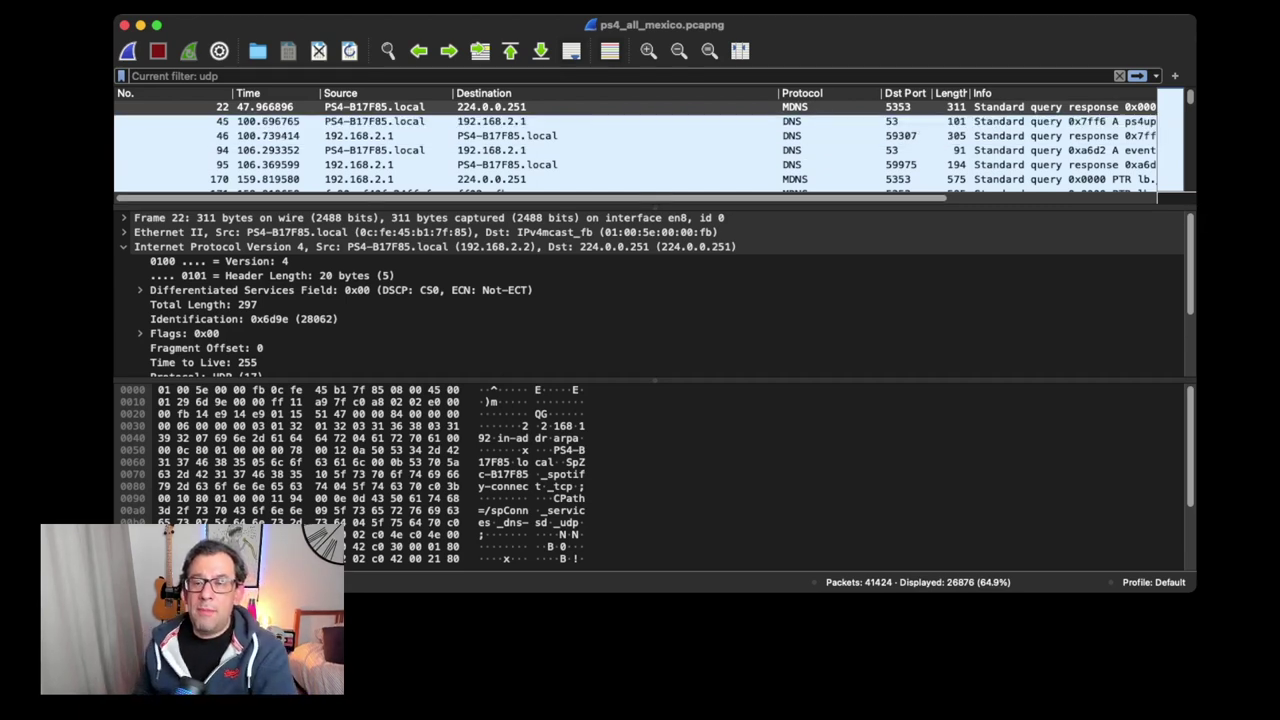
pyautogui.click(490, 179)
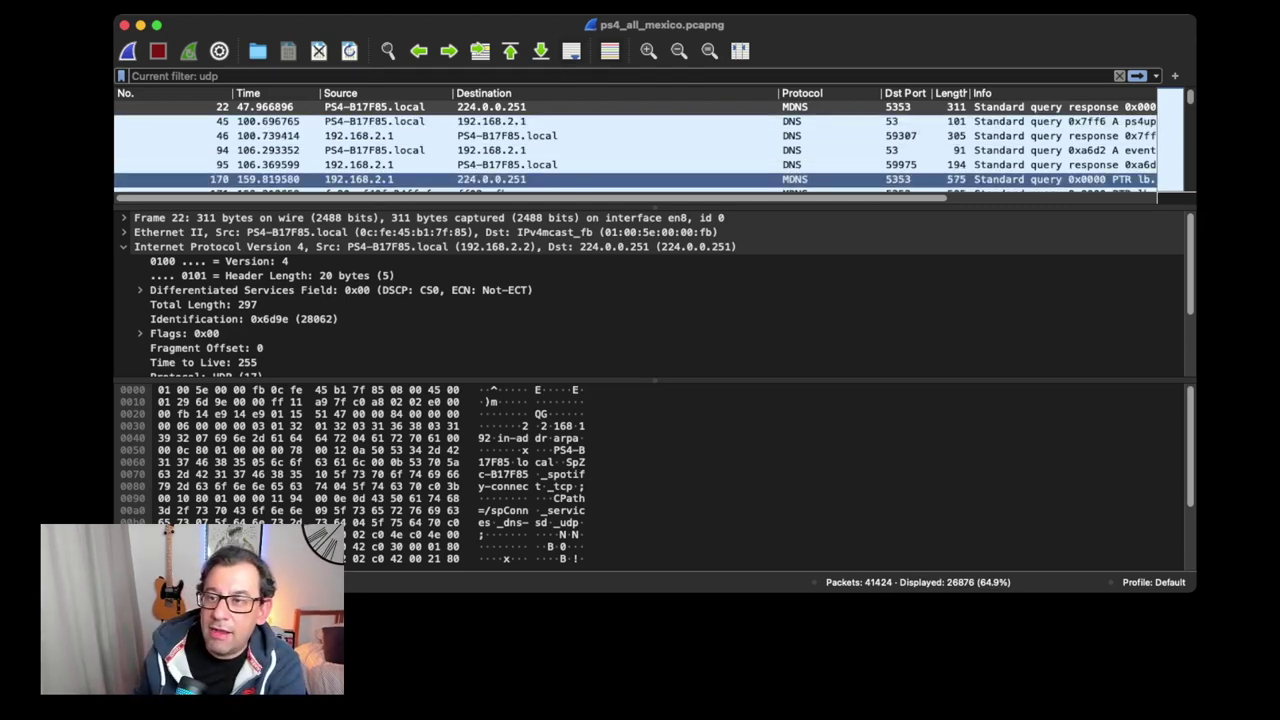
pyautogui.moveTo(1190, 97); pyautogui.dragTo(1190, 126)
pyautogui.moveTo(1190, 195); pyautogui.dragTo(1190, 263)
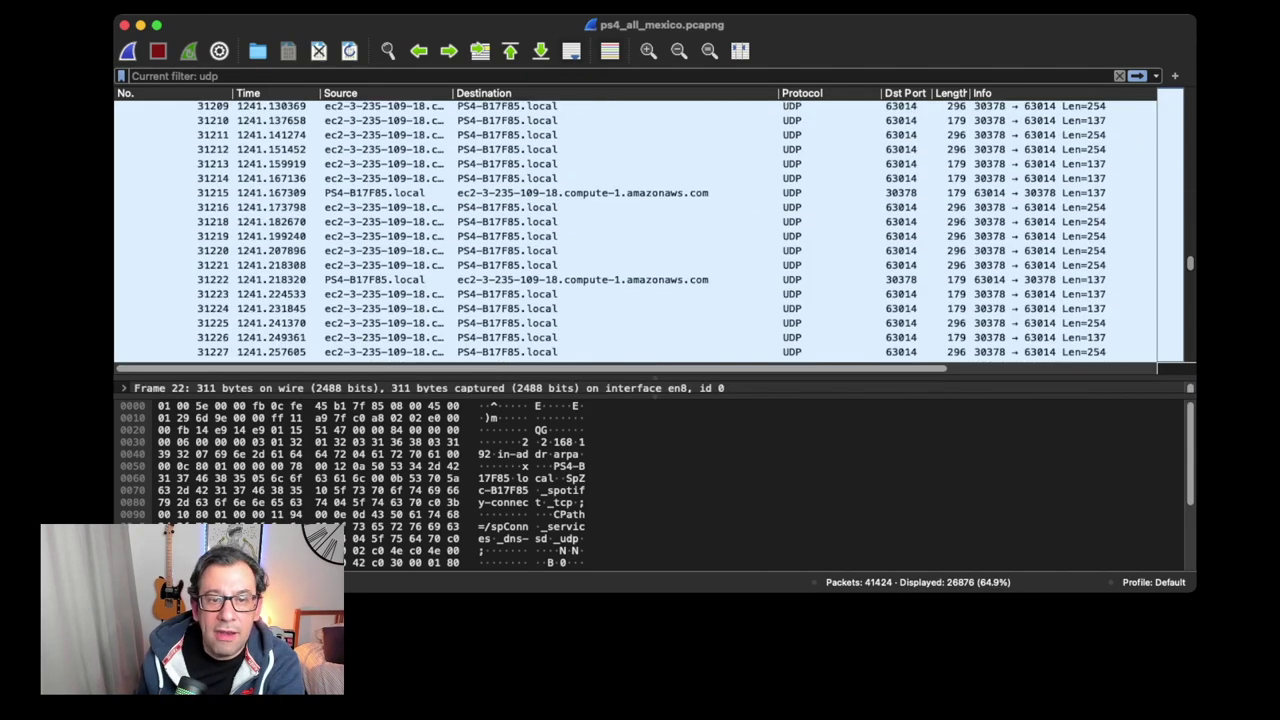
pyautogui.scroll(-20, 650, 230)
pyautogui.scroll(-20, 650, 230)
pyautogui.scroll(-10, 650, 230)
pyautogui.scroll(-12, 650, 230)
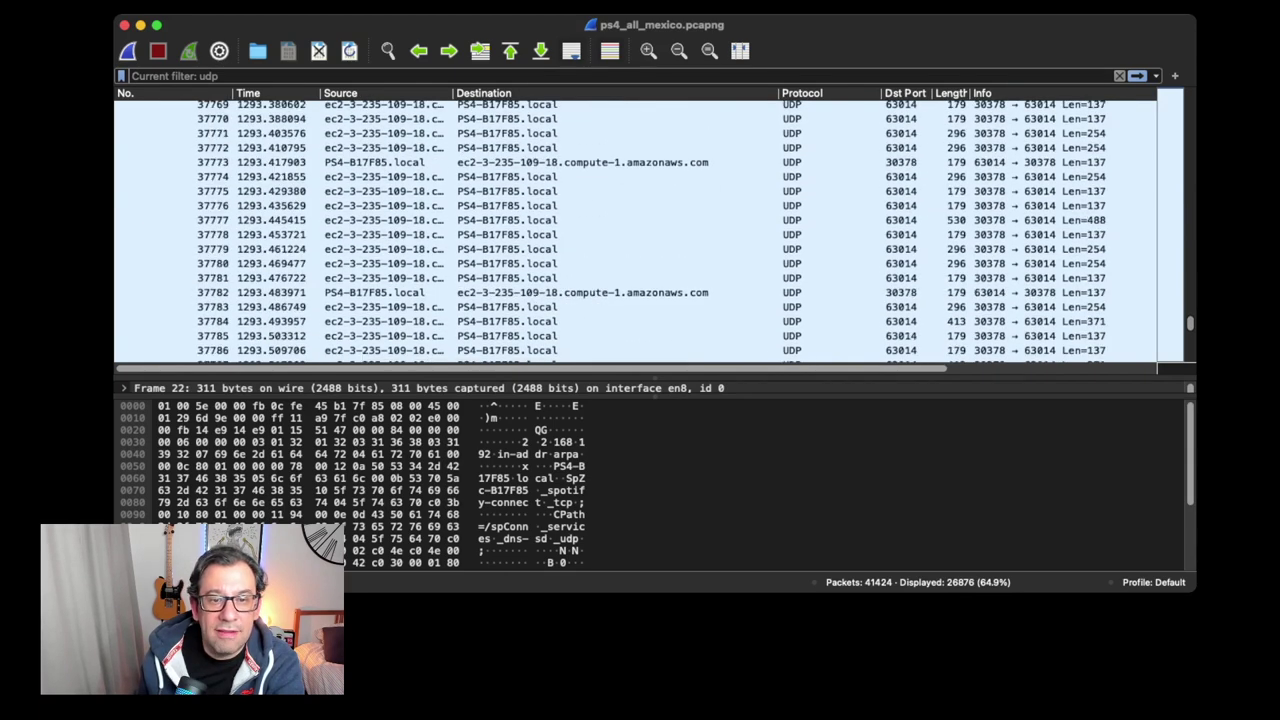
# Examine the UDP packets around 38893 exchanged between PS4-B17F85.local and ec2-3-235-109-18.compute-1.amazonaws.com.
pyautogui.click(640, 273)
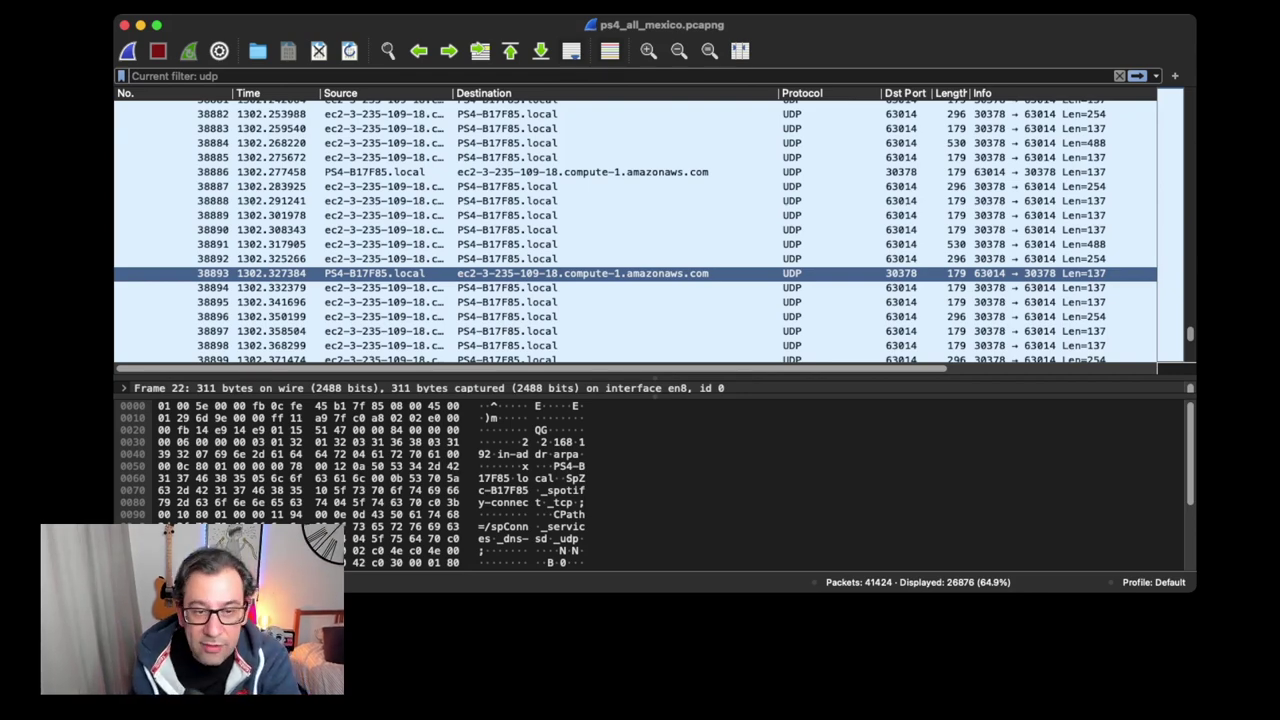
pyautogui.click(640, 288)
pyautogui.click(640, 273)
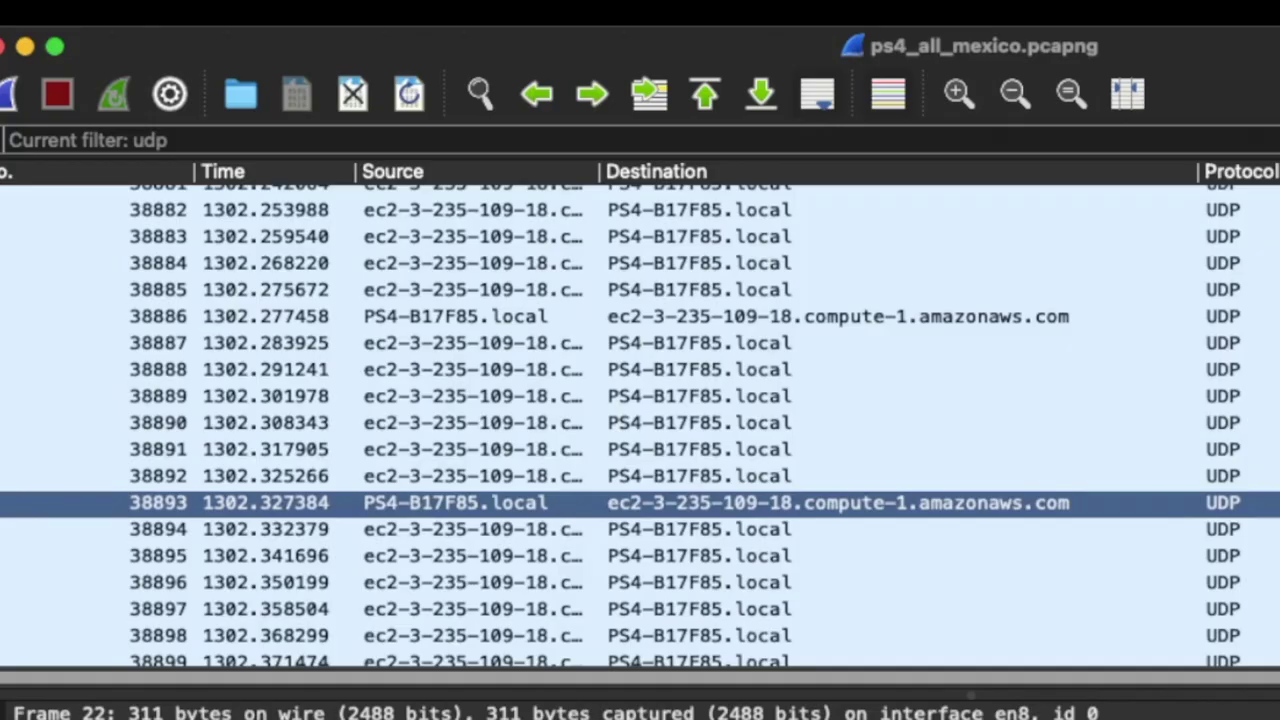
pyautogui.press('Down')
pyautogui.press('Up')
pyautogui.press('Up')
pyautogui.press('Down')
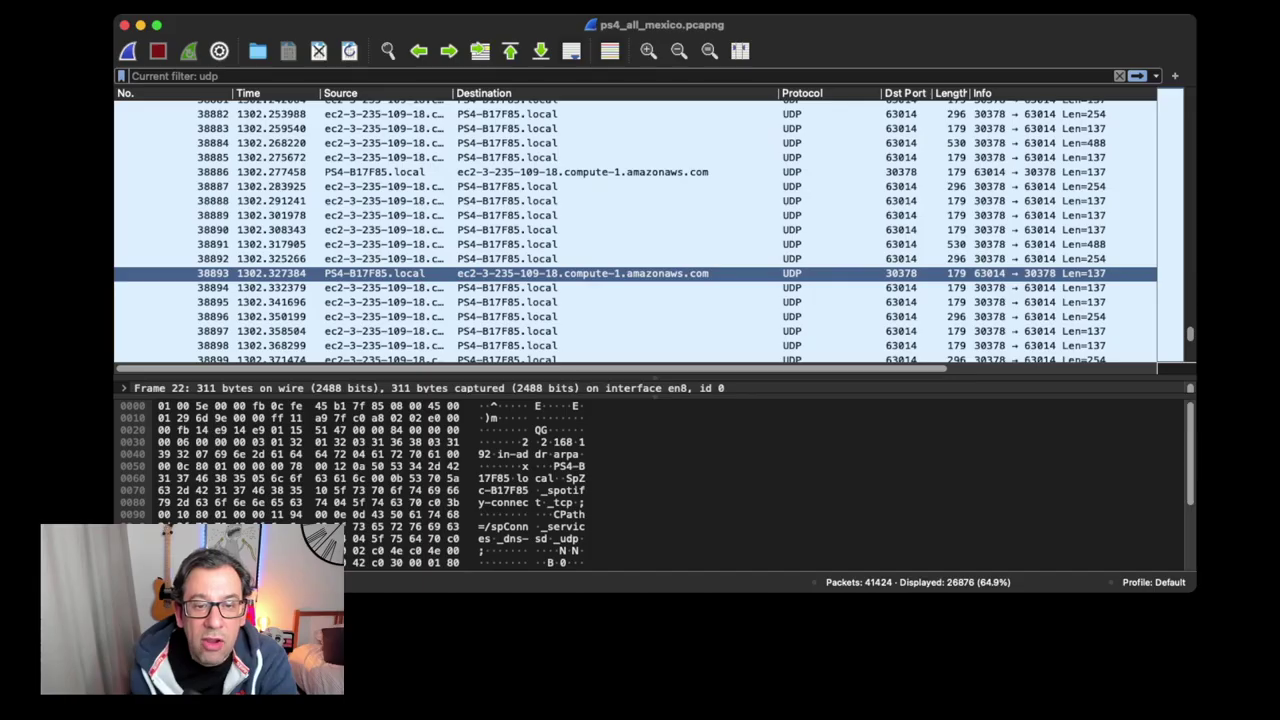
pyautogui.press('Up')
pyautogui.press('Down')
pyautogui.press('Down')
pyautogui.press('Up')
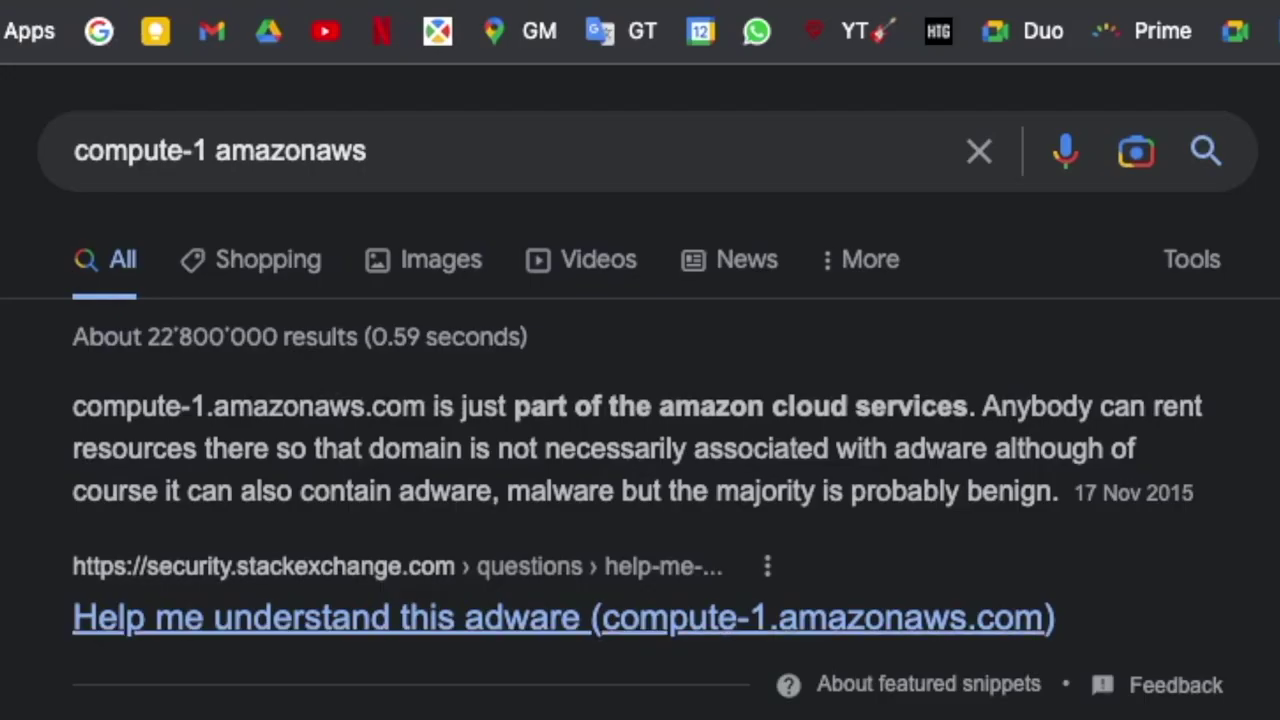
# Switch to Chrome and review the search results for "compute-1 amazonaws" and the region codes on the AWS Regions and Zones page.
pyautogui.scroll(-5, 640, 400)
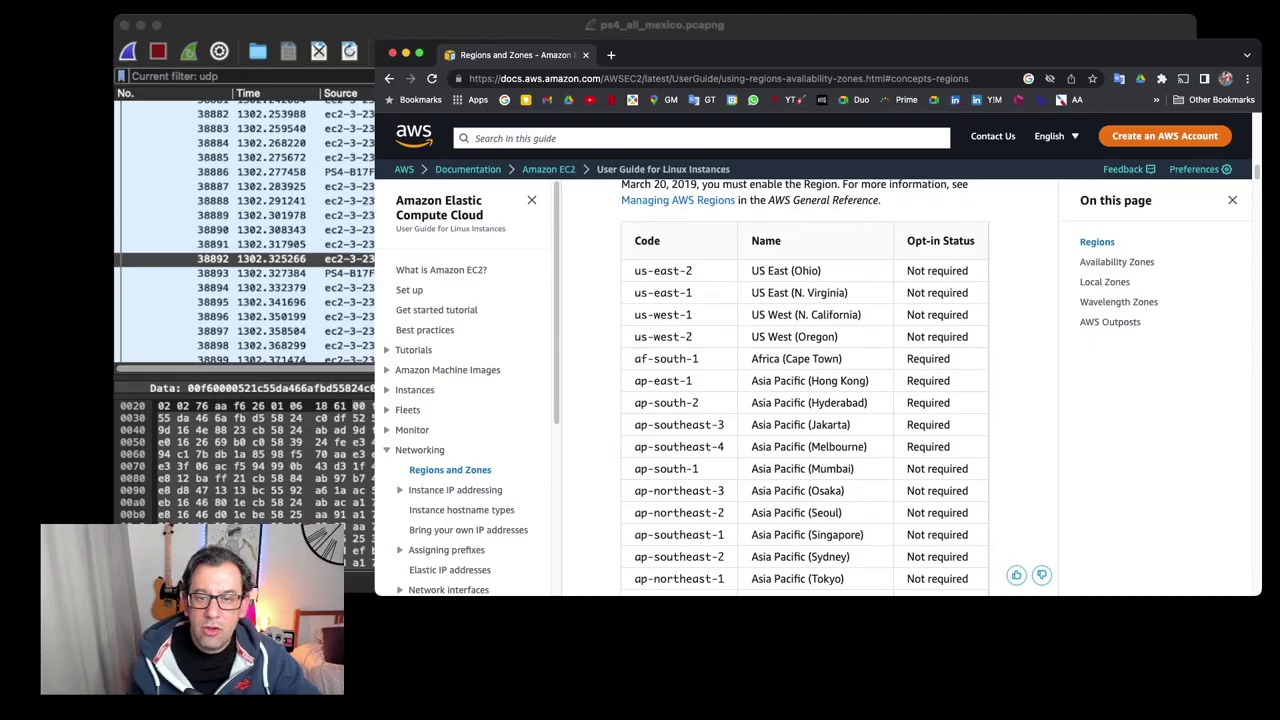
pyautogui.scroll(-2, 805, 390)
pyautogui.scroll(2, 805, 390)
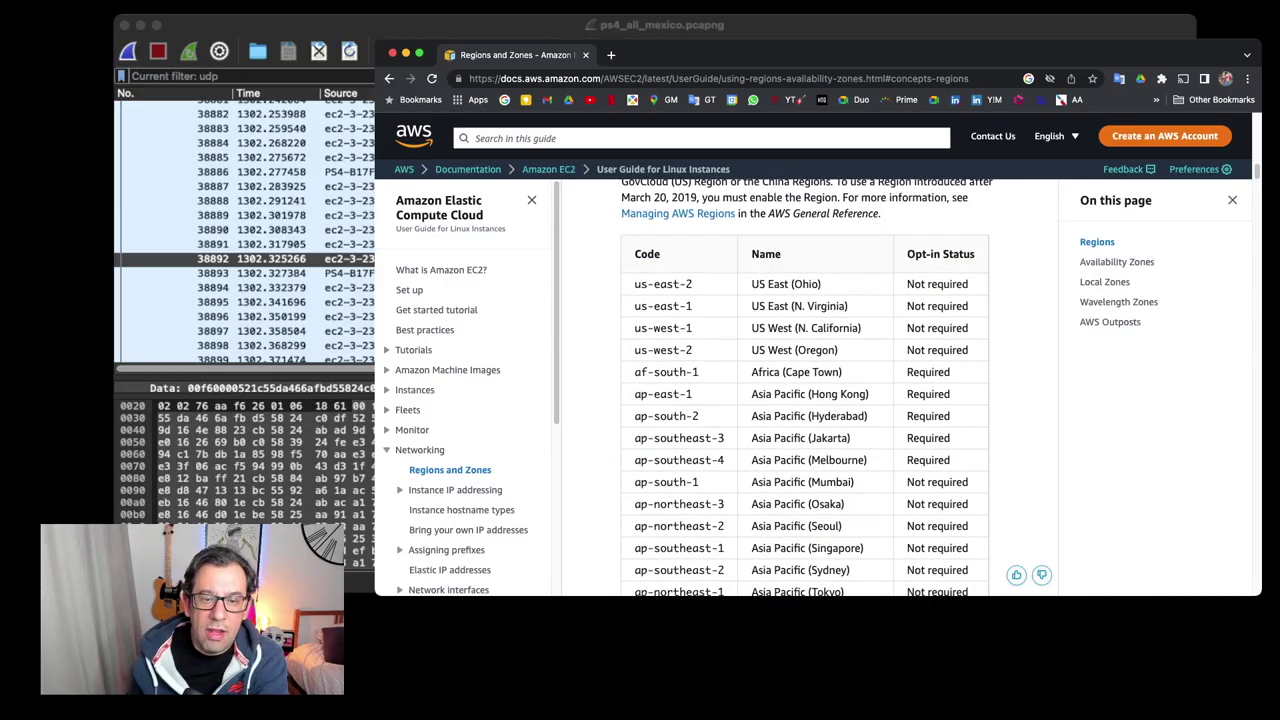
pyautogui.scroll(-2, 805, 390)
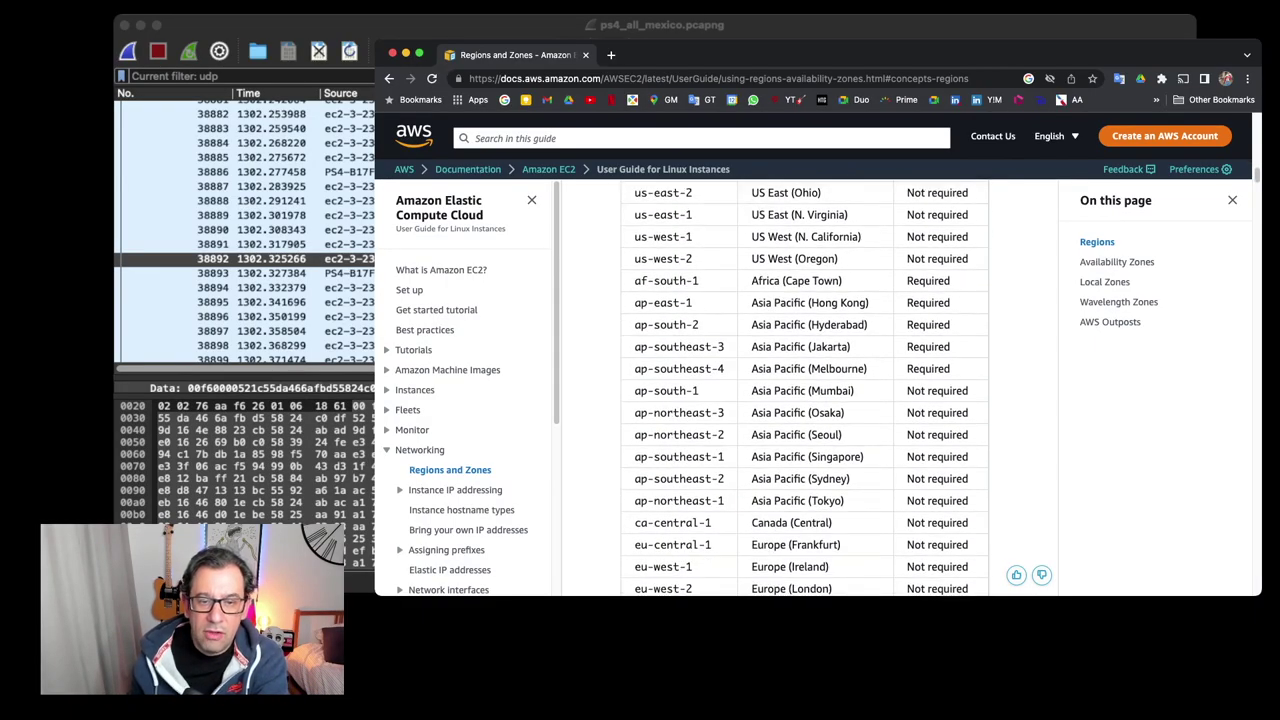
# Review the US region codes in the AWS Regions table, and switch to the UDP traffic of ps4_race_europe.pcapng in Wireshark.
pyautogui.scroll(-4, 805, 390)
pyautogui.scroll(5, 805, 390)
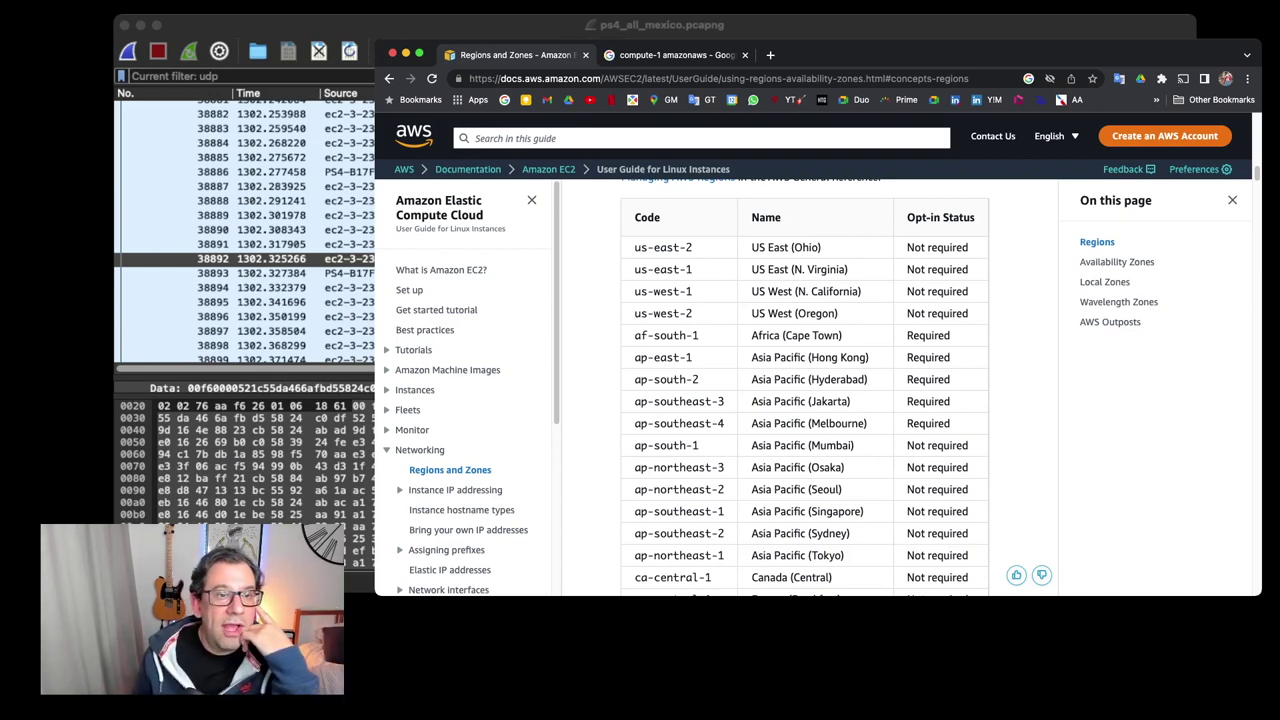
pyautogui.click(280, 172)
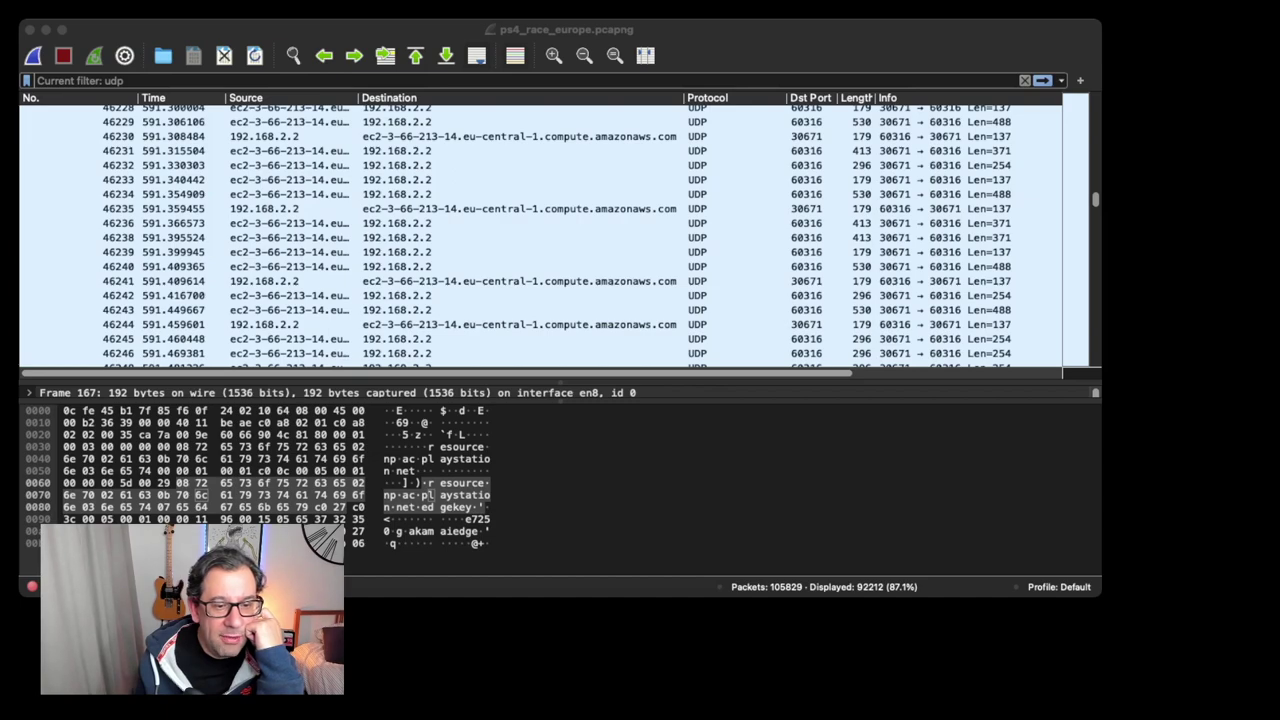
# Look up the eu-central-1 code in the AWS Regions table in Chrome, and return to the ps4_race_europe.pcapng capture in Wireshark.
pyautogui.press('super+Tab')
pyautogui.scroll(-3, 800, 400)
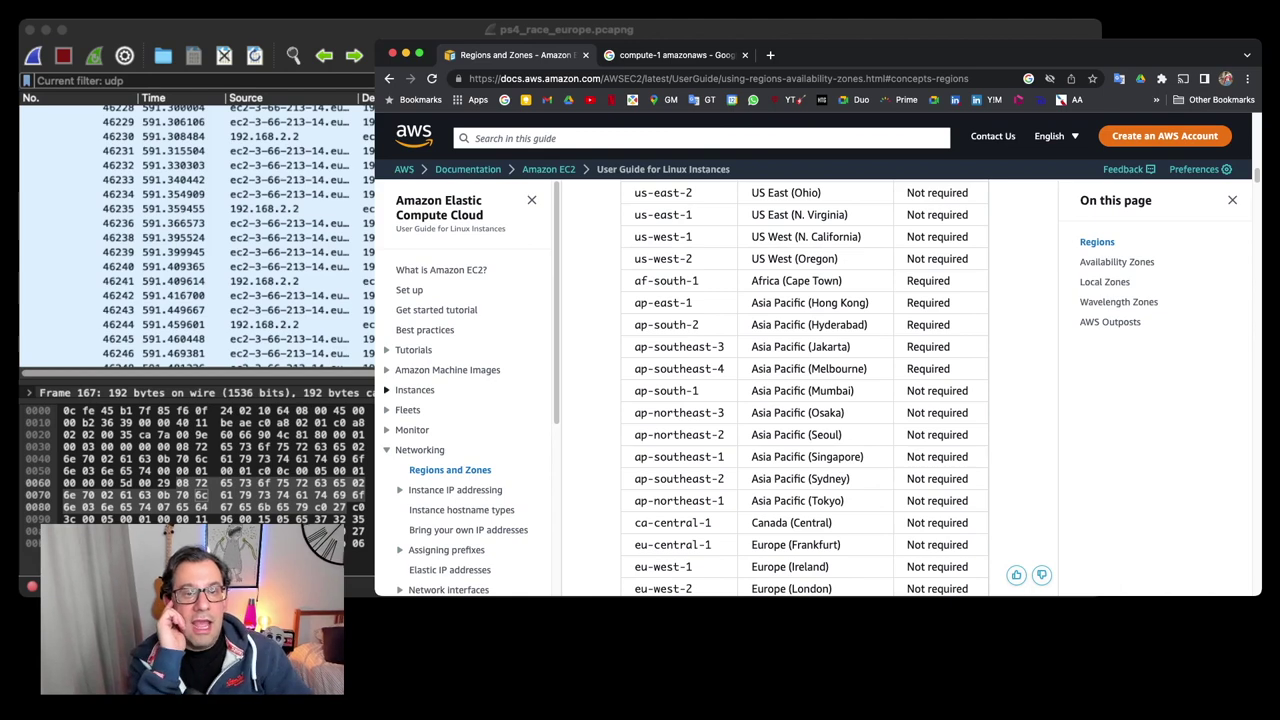
pyautogui.press('super+Tab')
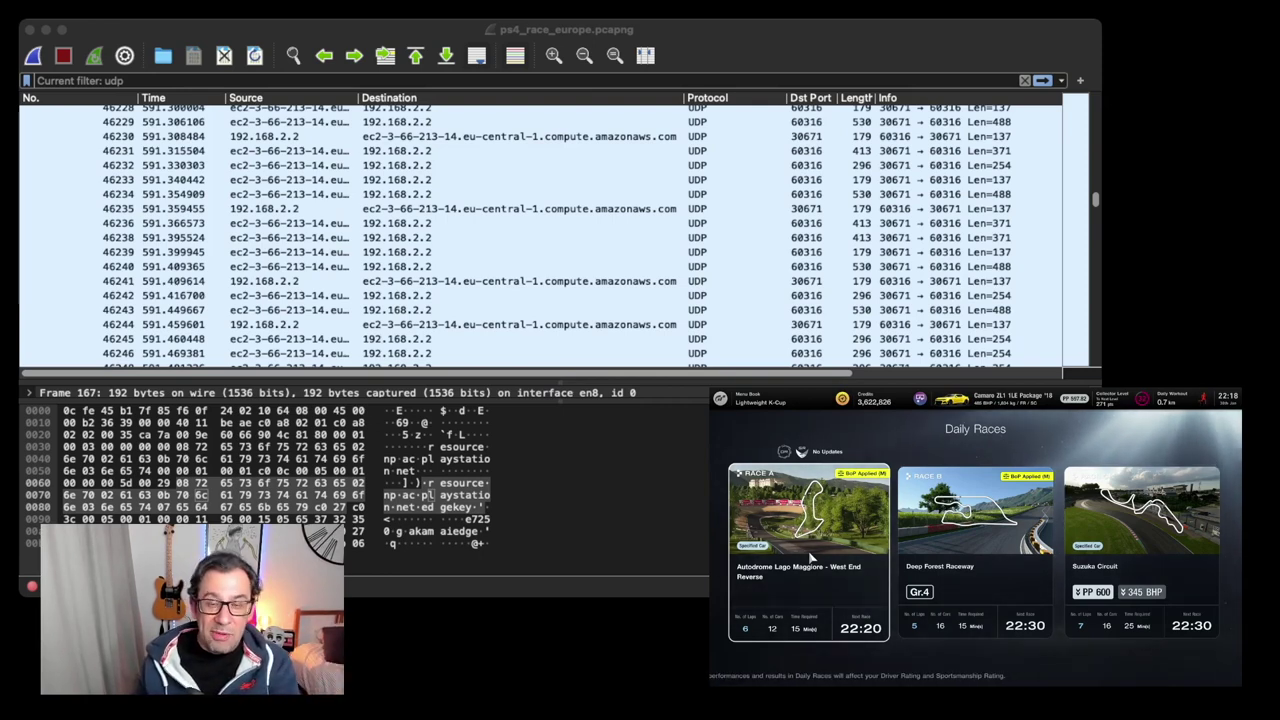
# Switch to the terminal running GT7_telemetry.py for console 192.168.2.3 and view its output alongside the Daily Race Qualifying Time Trial replay.
pyautogui.click(810, 555)
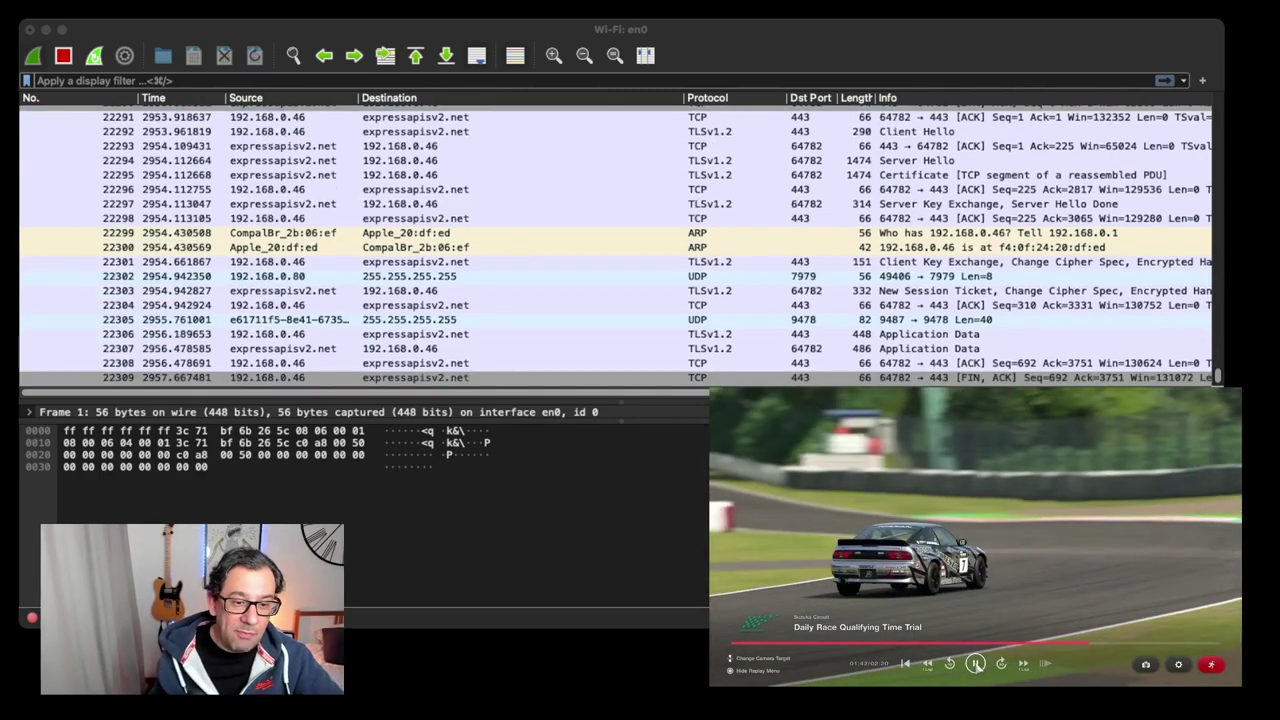
pyautogui.press('super+Tab')
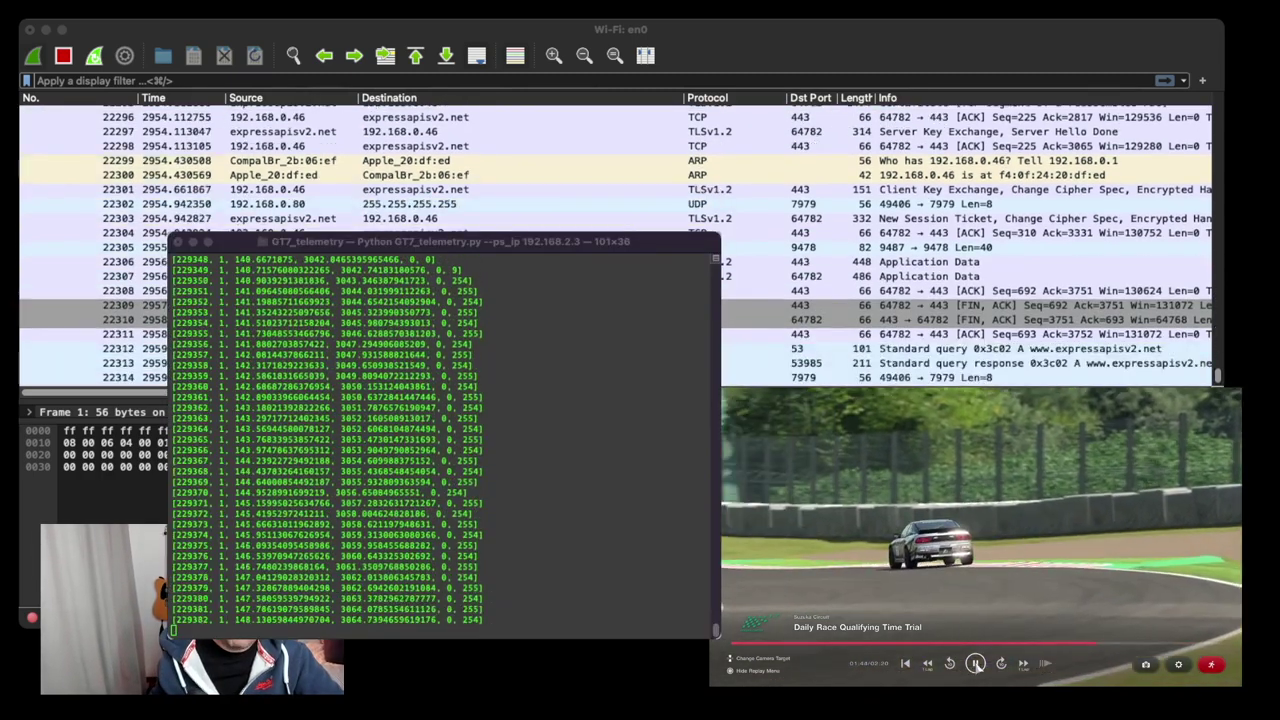